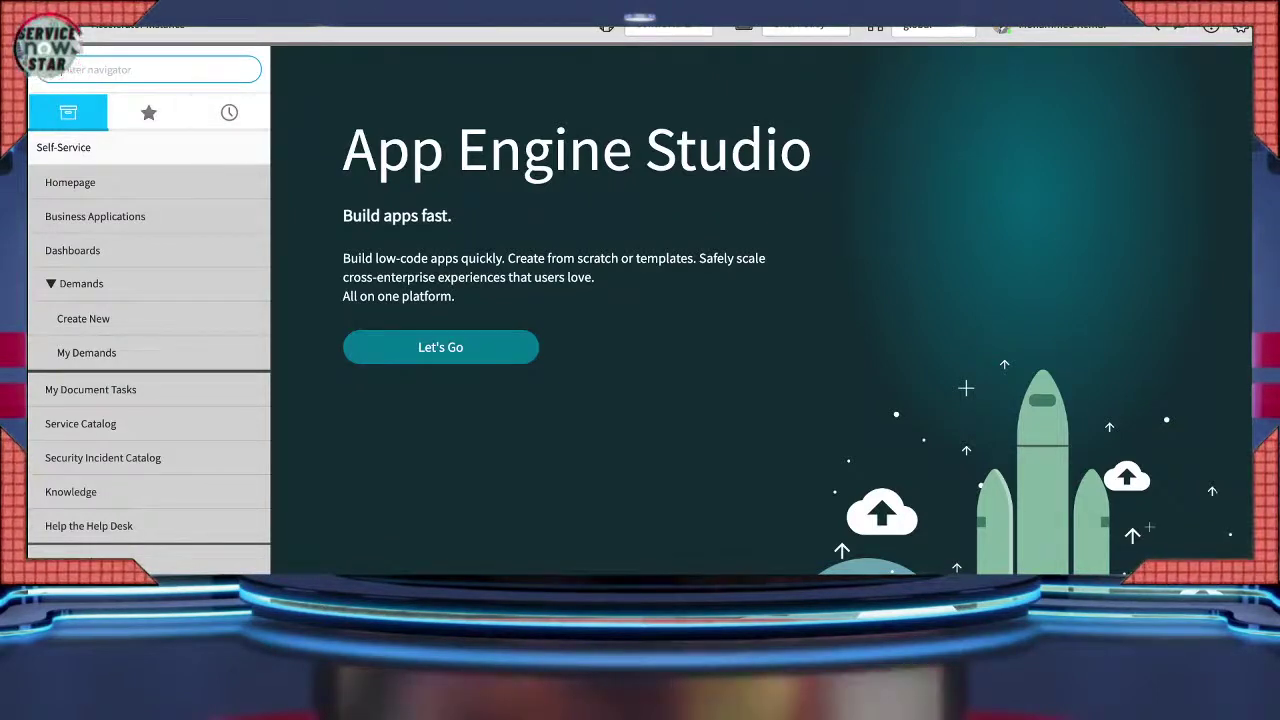
Filter the navigator by "authoriza" and open the HR Infrastructure System record from All Authorization Packages.
{"action": "type", "text": "author"}
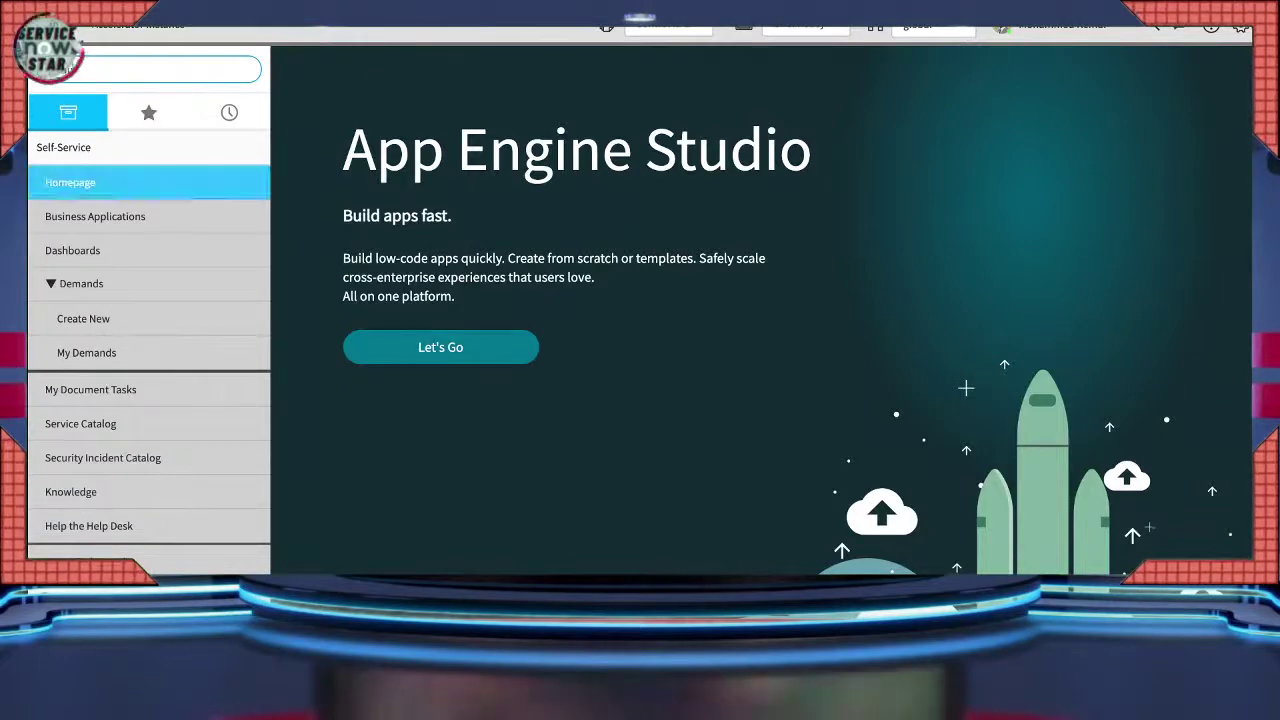
{"action": "type", "text": "iza"}
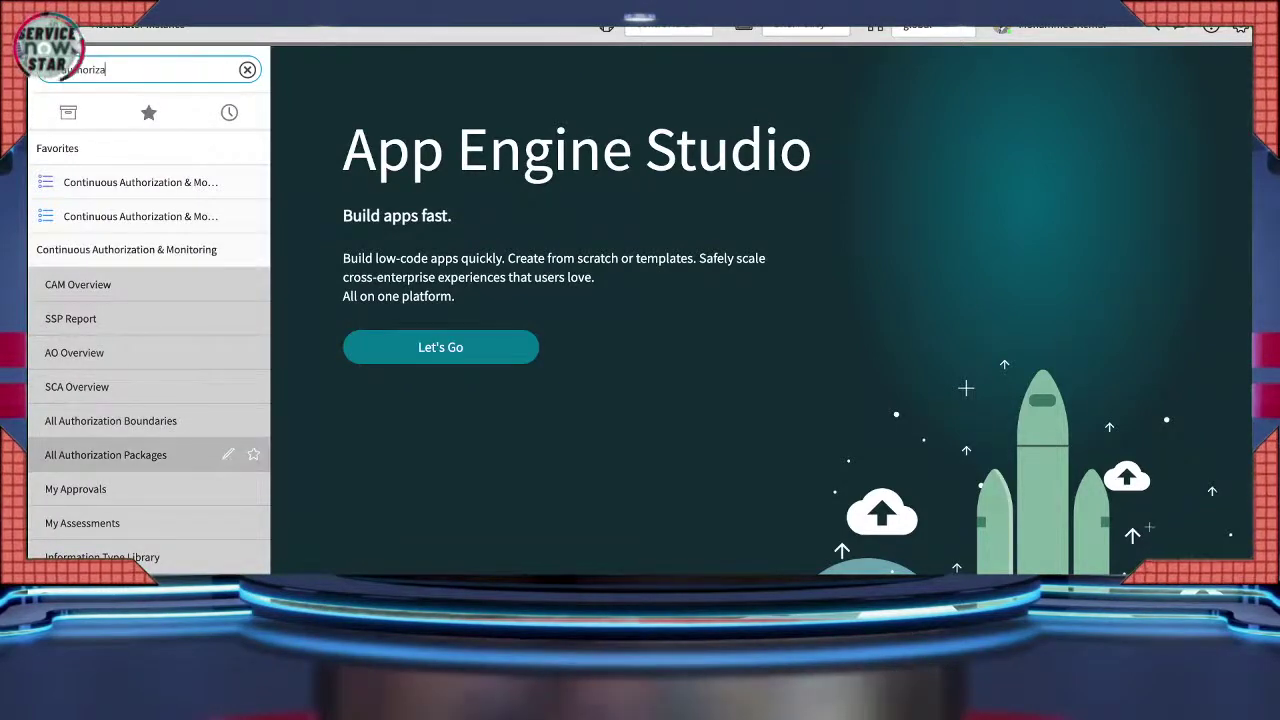
{"action": "left_click", "coordinate": [120, 455]}
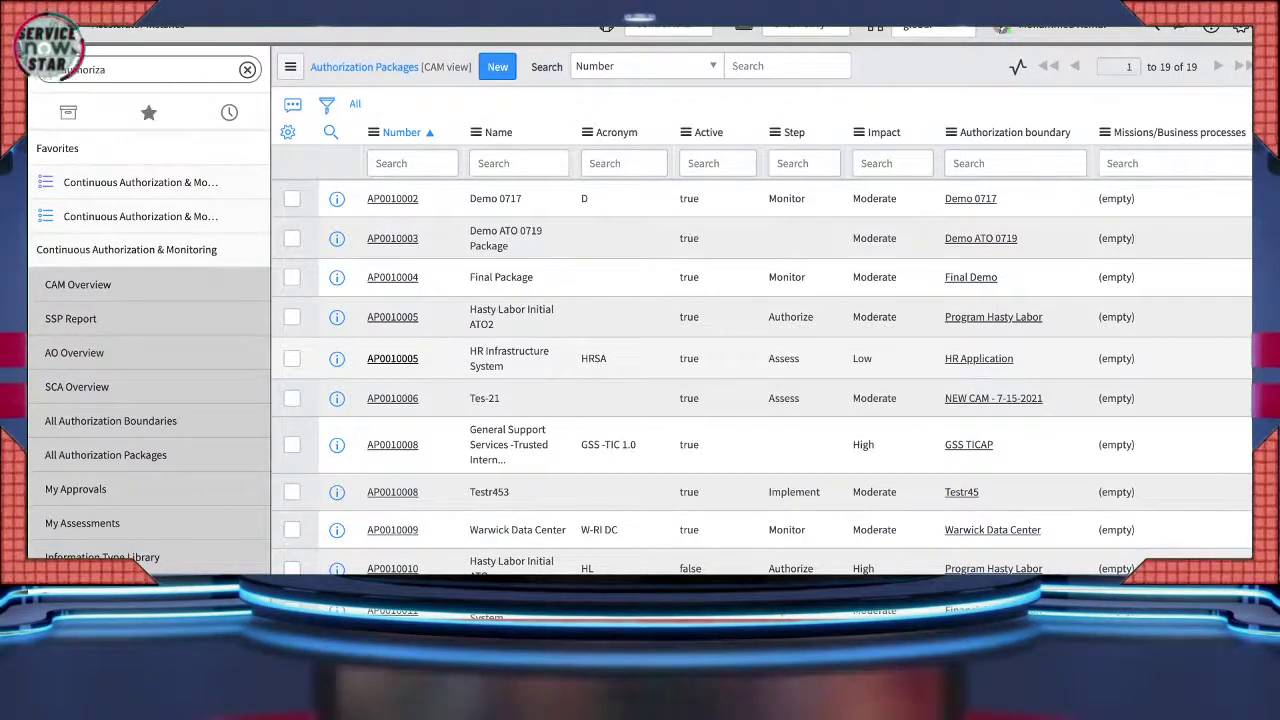
{"action": "left_click", "coordinate": [392, 358]}
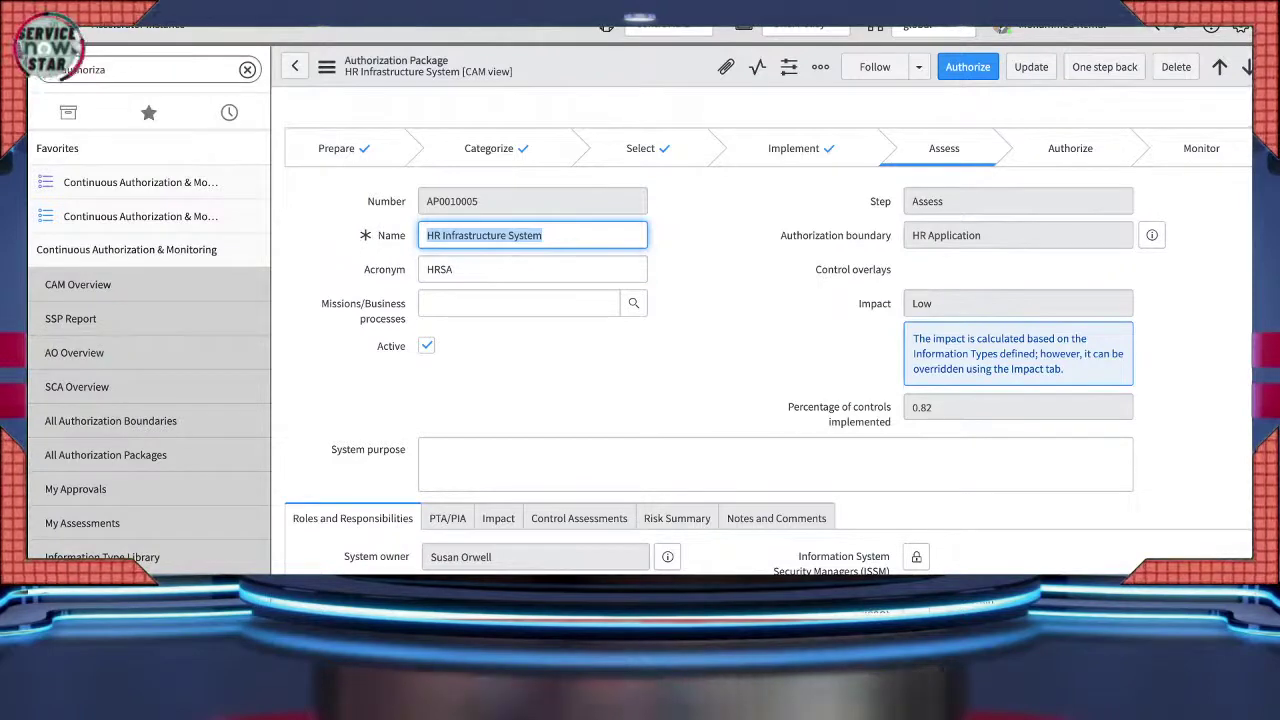
Examine the package's form and its Baseline Controls, Not Applicable Controls, Controls, Change Requests and Incidents related lists.
{"action": "scroll", "coordinate": [768, 330], "scroll_direction": "down", "scroll_amount": 3}
{"action": "scroll", "coordinate": [768, 330], "scroll_direction": "down", "scroll_amount": 3}
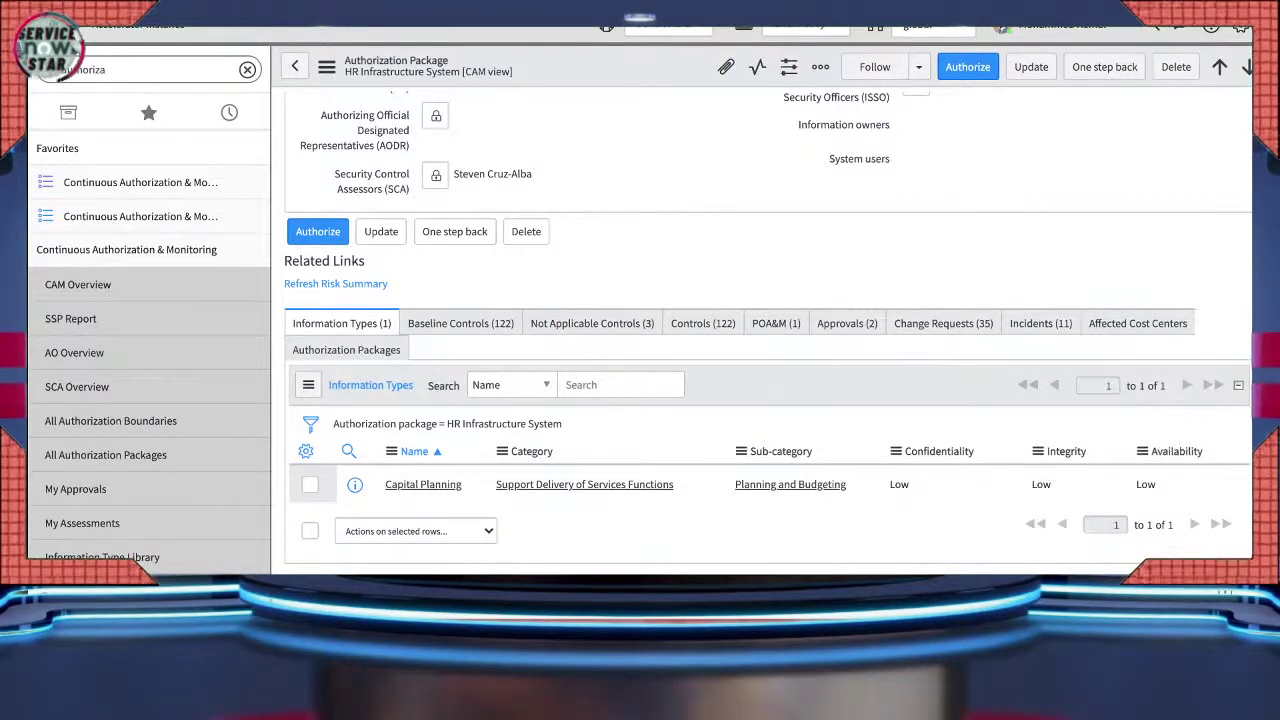
{"action": "left_click", "coordinate": [460, 323]}
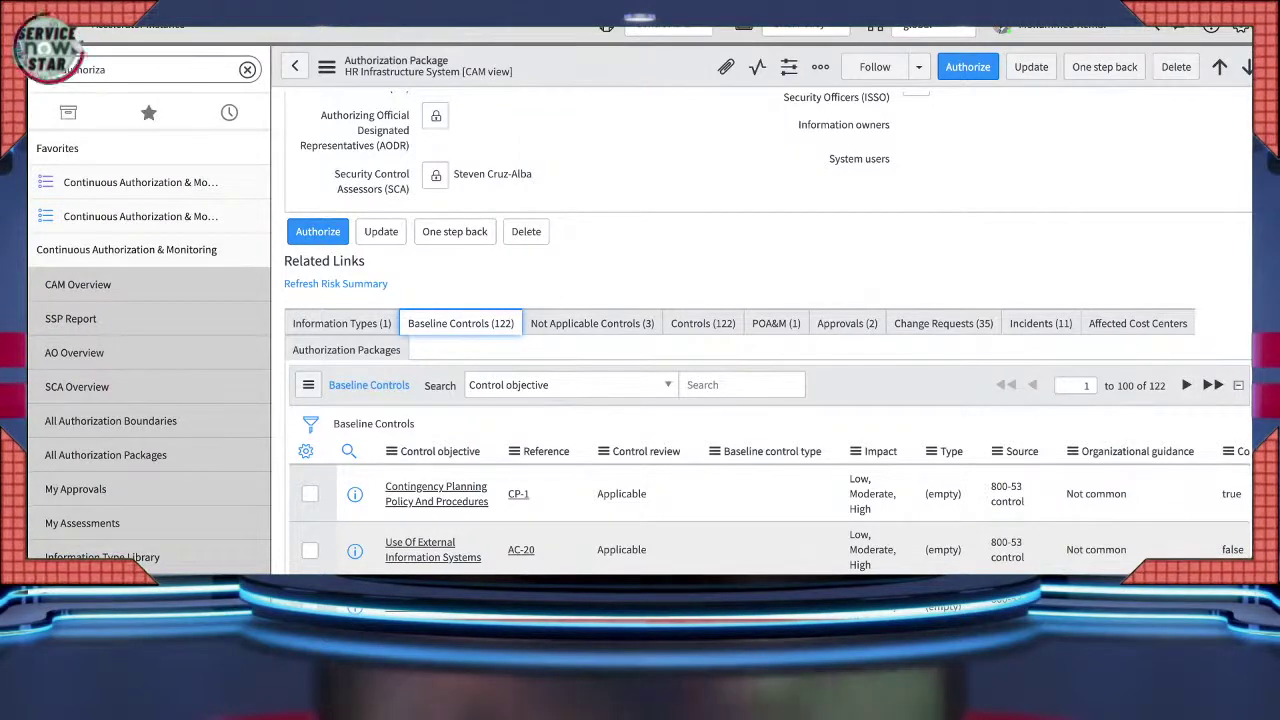
{"action": "left_click", "coordinate": [592, 323]}
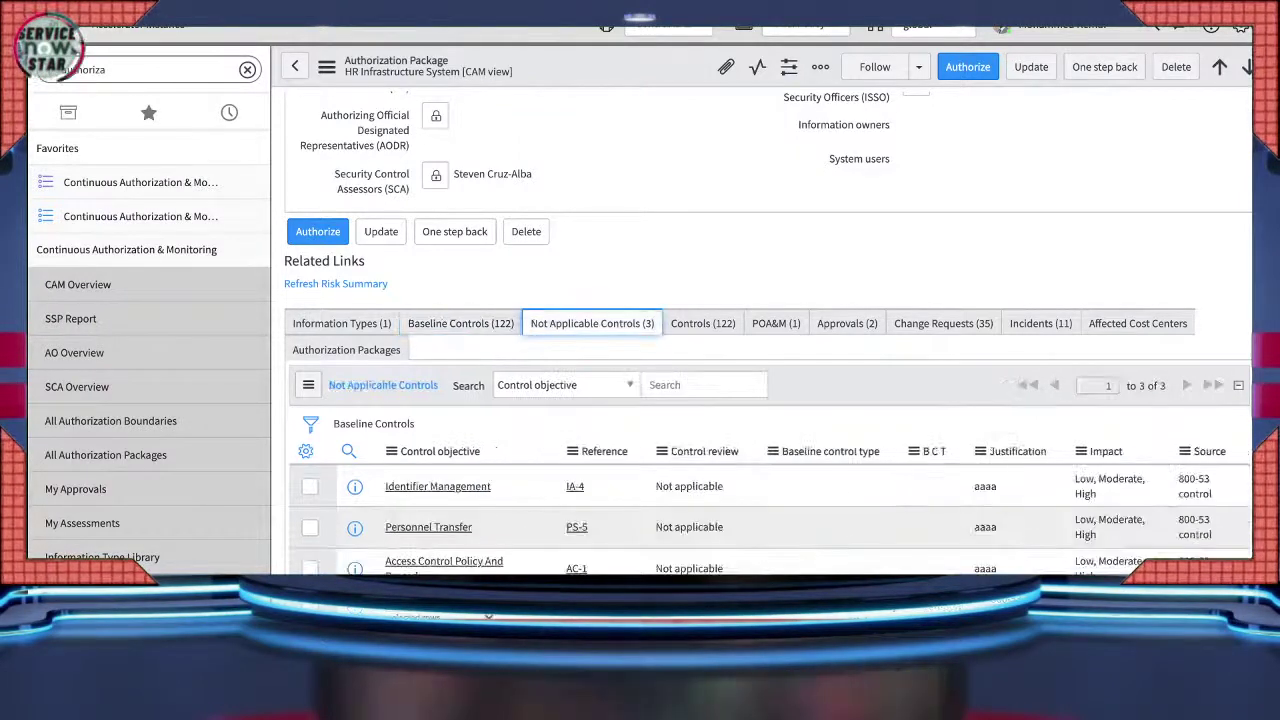
{"action": "left_click", "coordinate": [703, 323]}
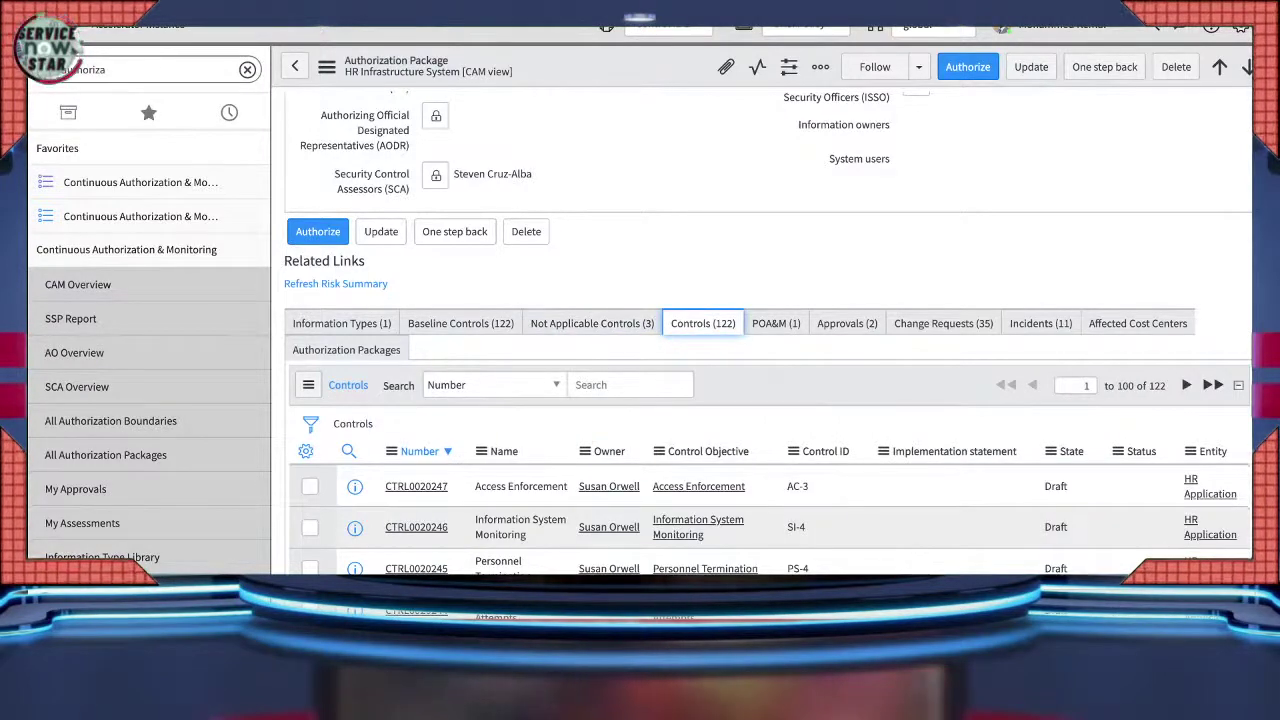
{"action": "left_click", "coordinate": [943, 323]}
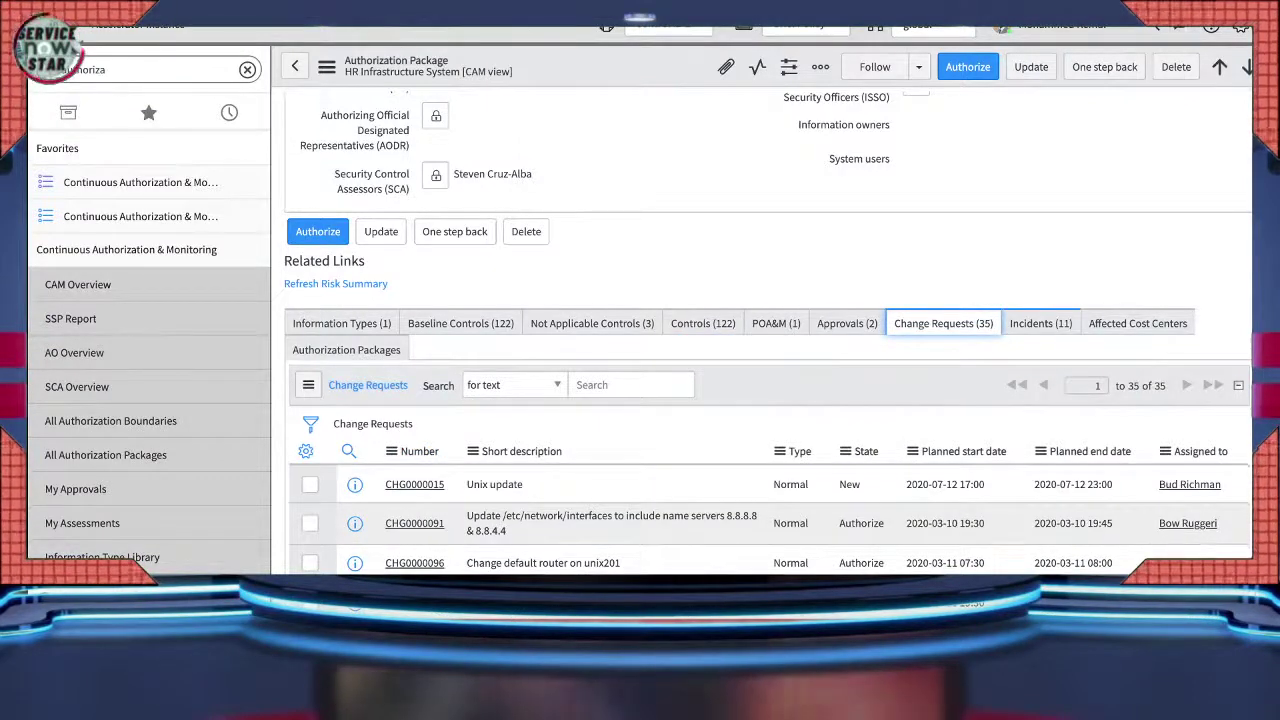
{"action": "left_click", "coordinate": [1041, 323]}
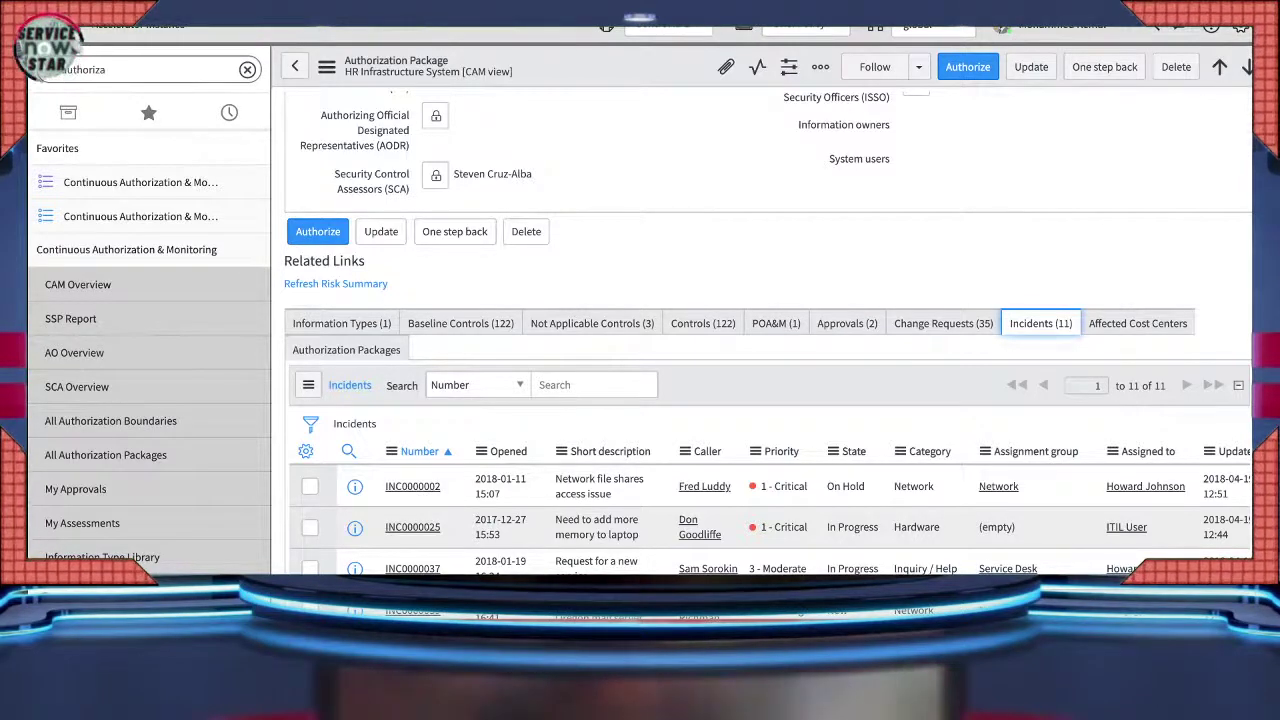
{"action": "scroll", "coordinate": [768, 330], "scroll_direction": "up", "scroll_amount": 10}
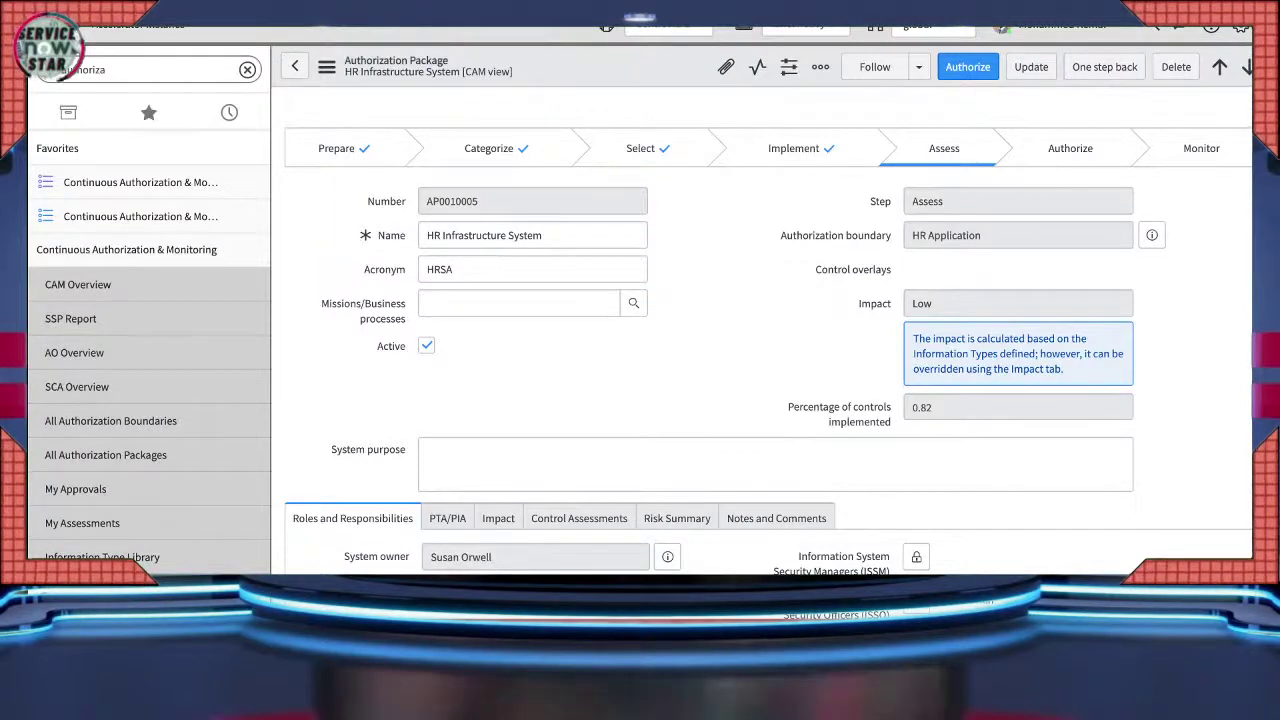
{"action": "scroll", "coordinate": [767, 330], "scroll_direction": "down", "scroll_amount": 5}
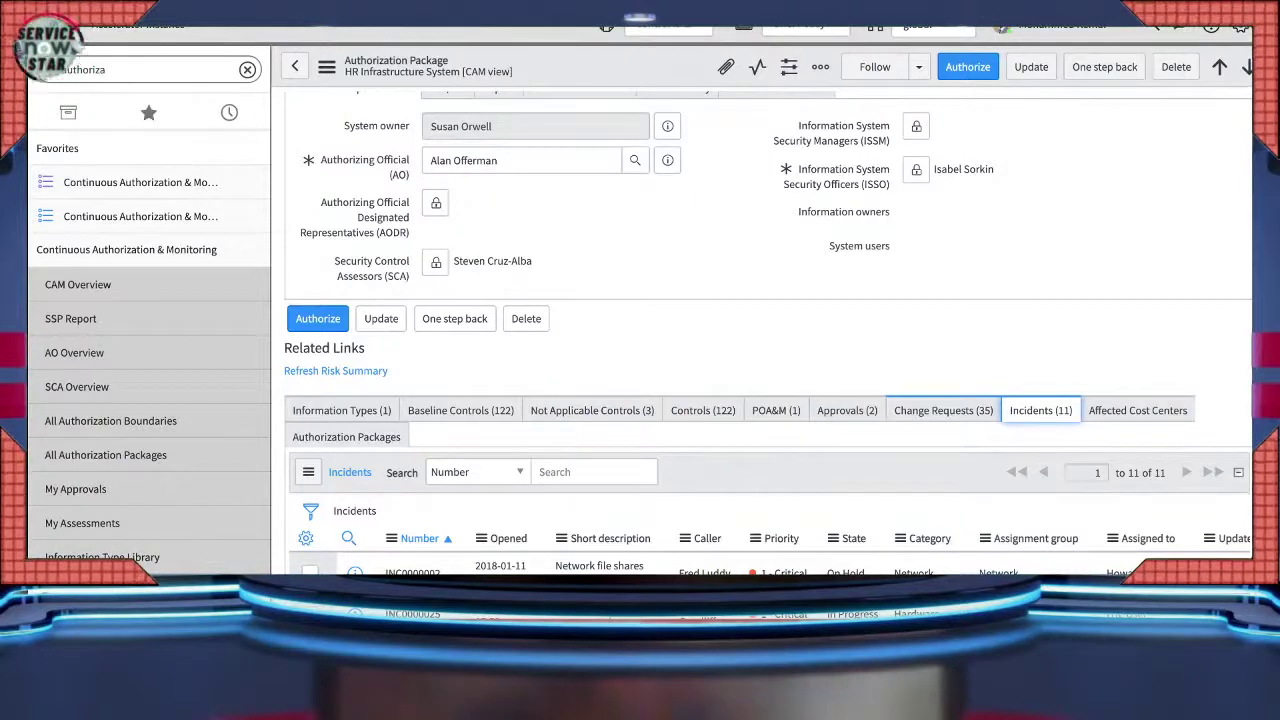
{"action": "scroll", "coordinate": [766, 330], "scroll_direction": "up", "scroll_amount": 5}
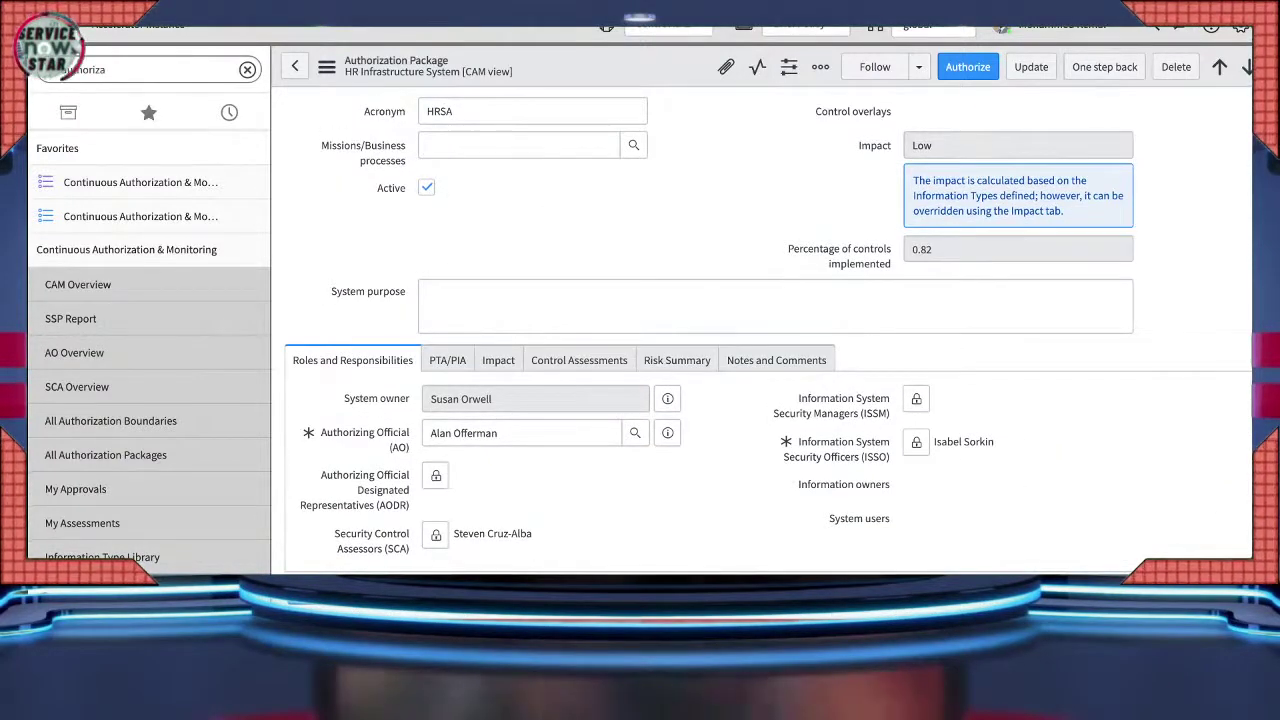
{"action": "scroll", "coordinate": [766, 330], "scroll_direction": "down", "scroll_amount": 4}
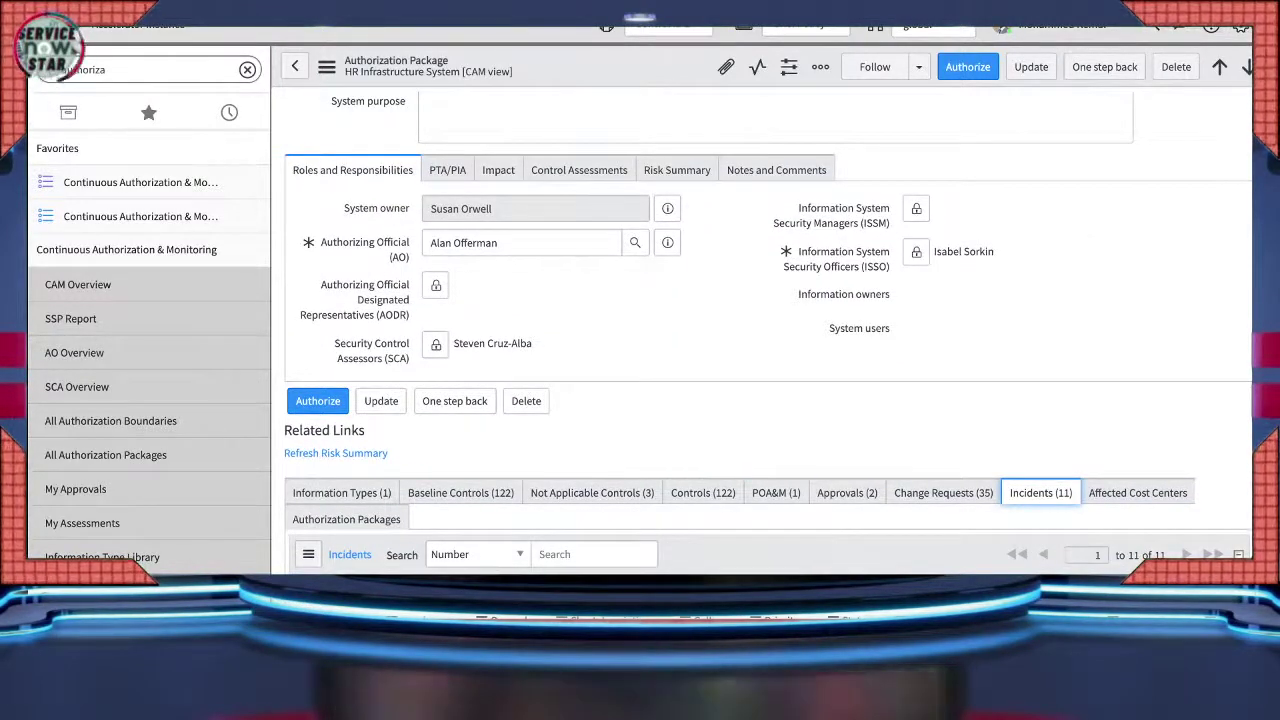
{"action": "scroll", "coordinate": [700, 415], "scroll_direction": "down", "scroll_amount": 2}
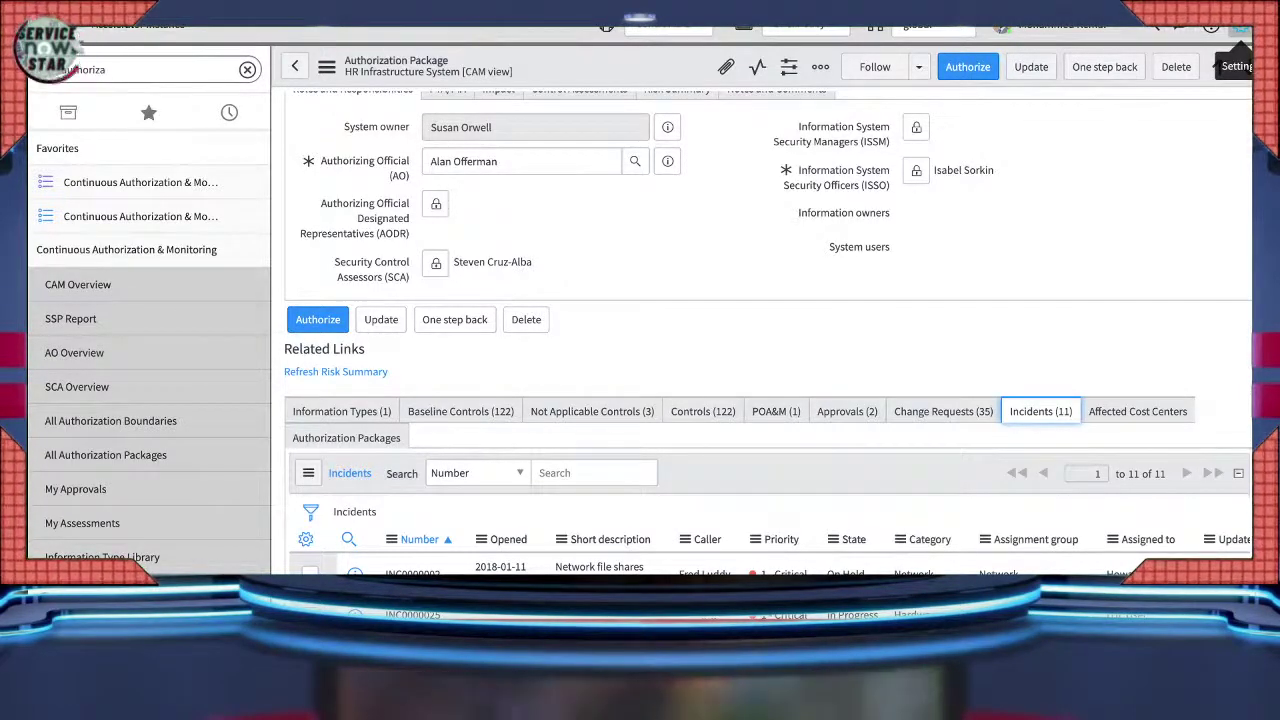
Set related list loading to After Form Loads in the form system settings and close the settings.
{"action": "left_click", "coordinate": [1240, 28]}
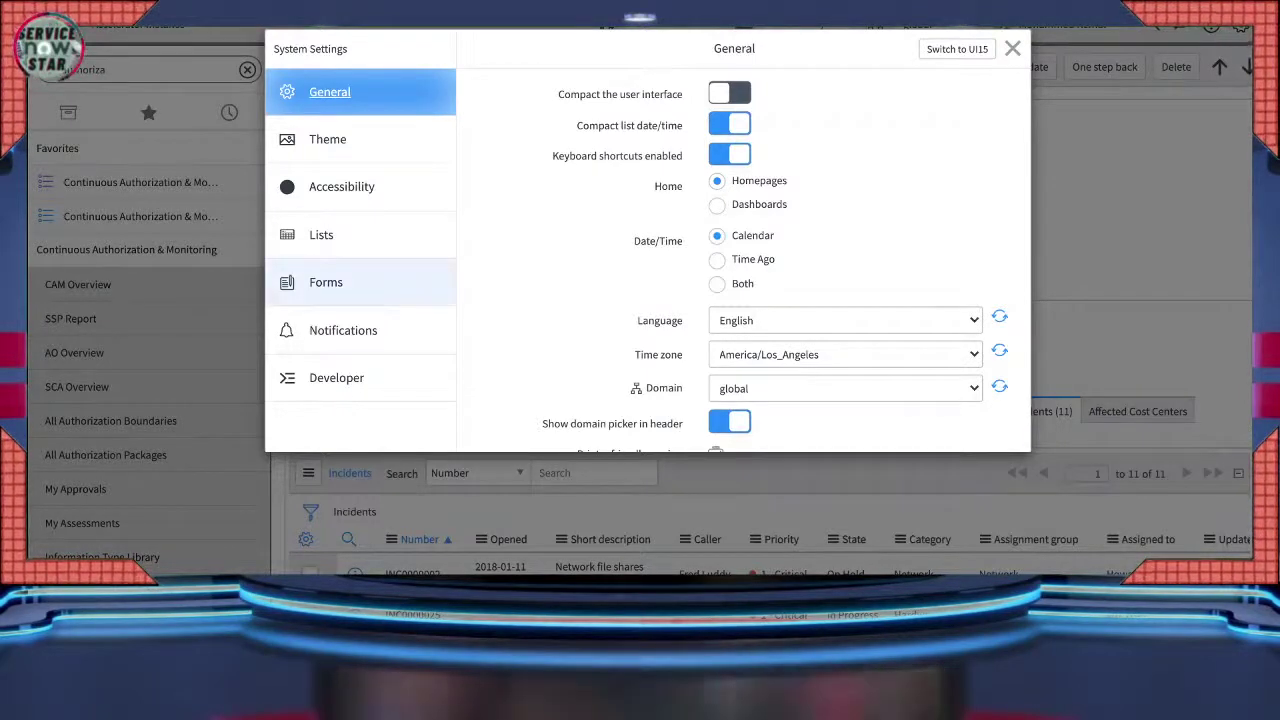
{"action": "left_click", "coordinate": [330, 282]}
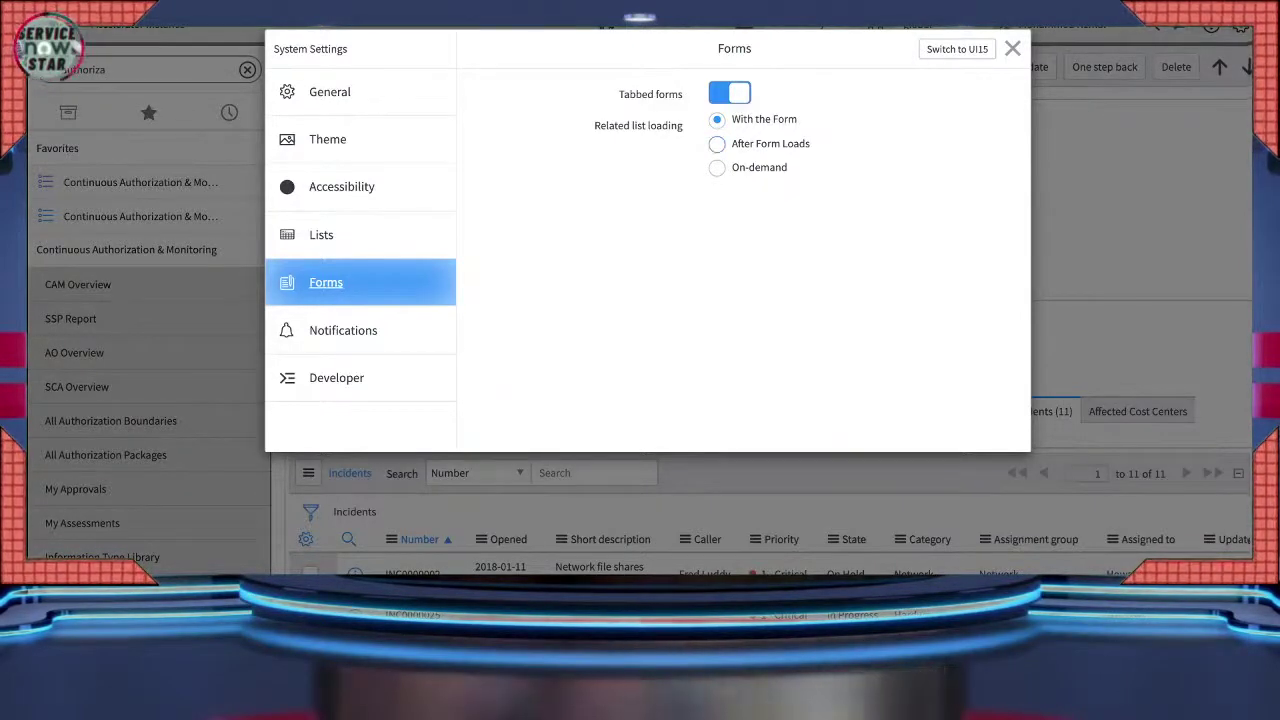
{"action": "left_click", "coordinate": [717, 143]}
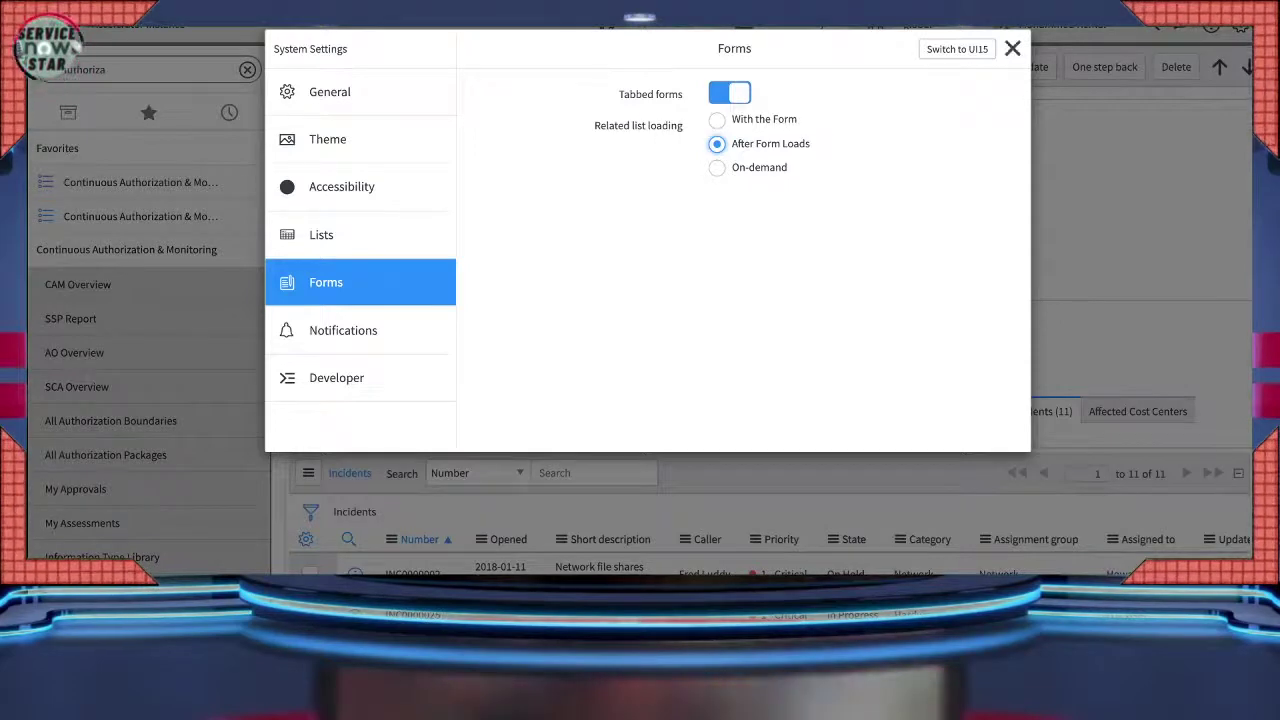
{"action": "key", "text": "Escape"}
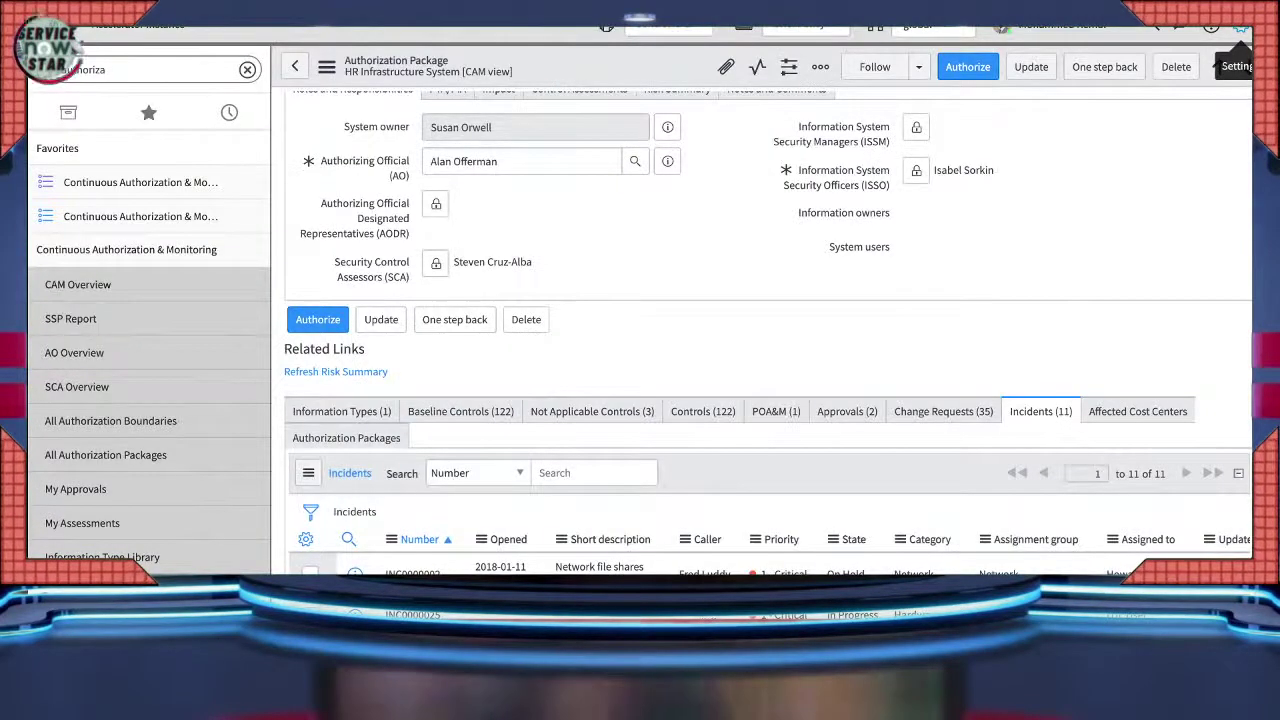
Switch related list loading to On-demand in the form system settings and close the settings.
{"action": "scroll", "coordinate": [760, 330], "scroll_direction": "down", "scroll_amount": 1}
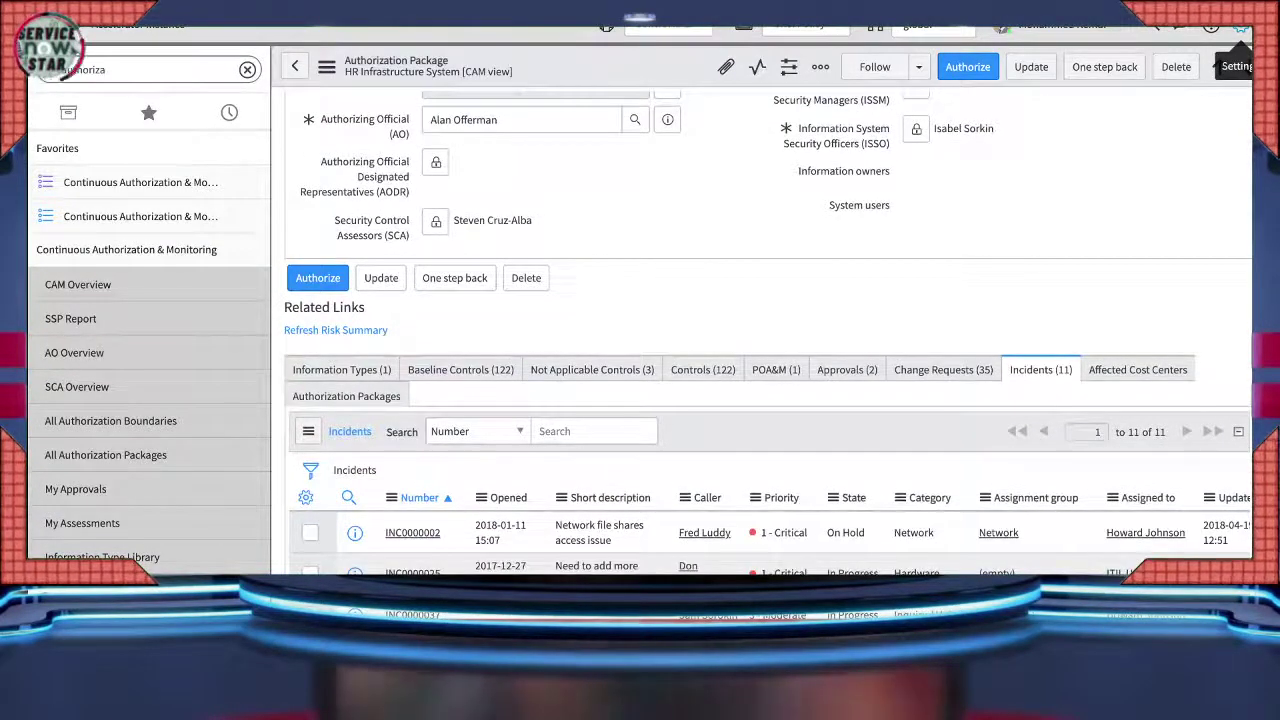
{"action": "scroll", "coordinate": [760, 330], "scroll_direction": "up", "scroll_amount": 3}
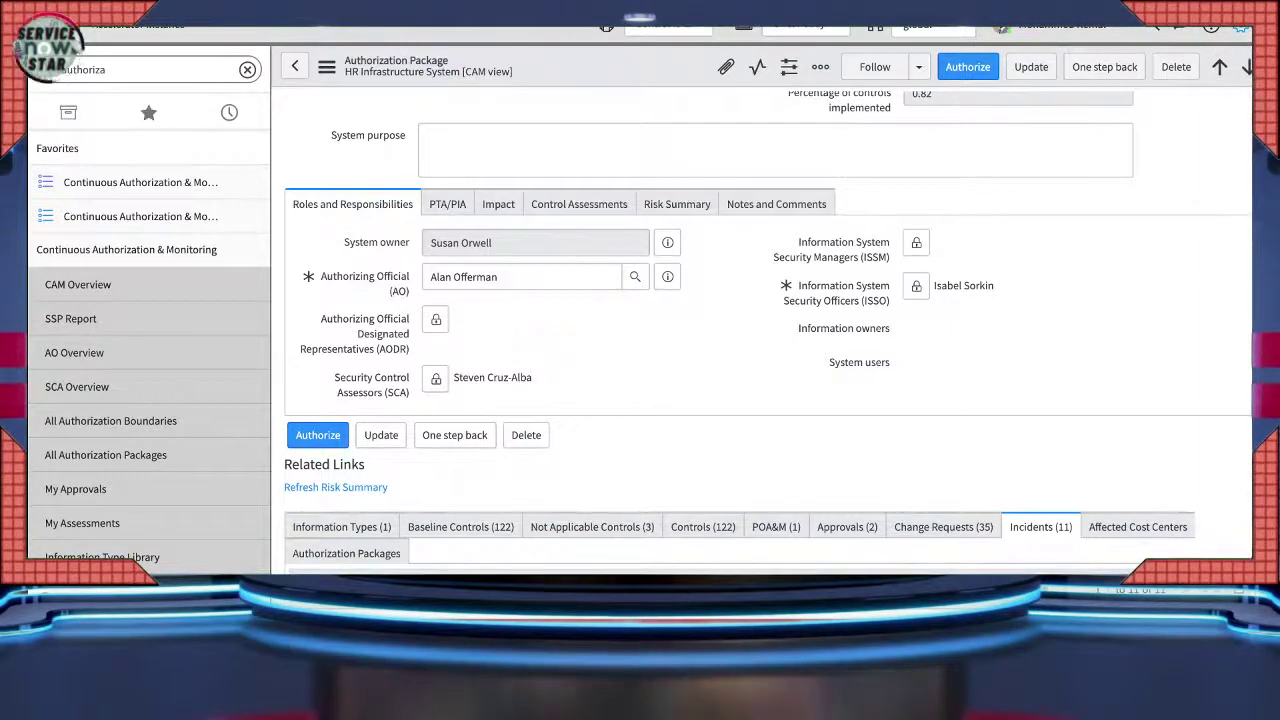
{"action": "scroll", "coordinate": [766, 400], "scroll_direction": "down", "scroll_amount": 1}
{"action": "scroll", "coordinate": [766, 400], "scroll_direction": "down", "scroll_amount": 2}
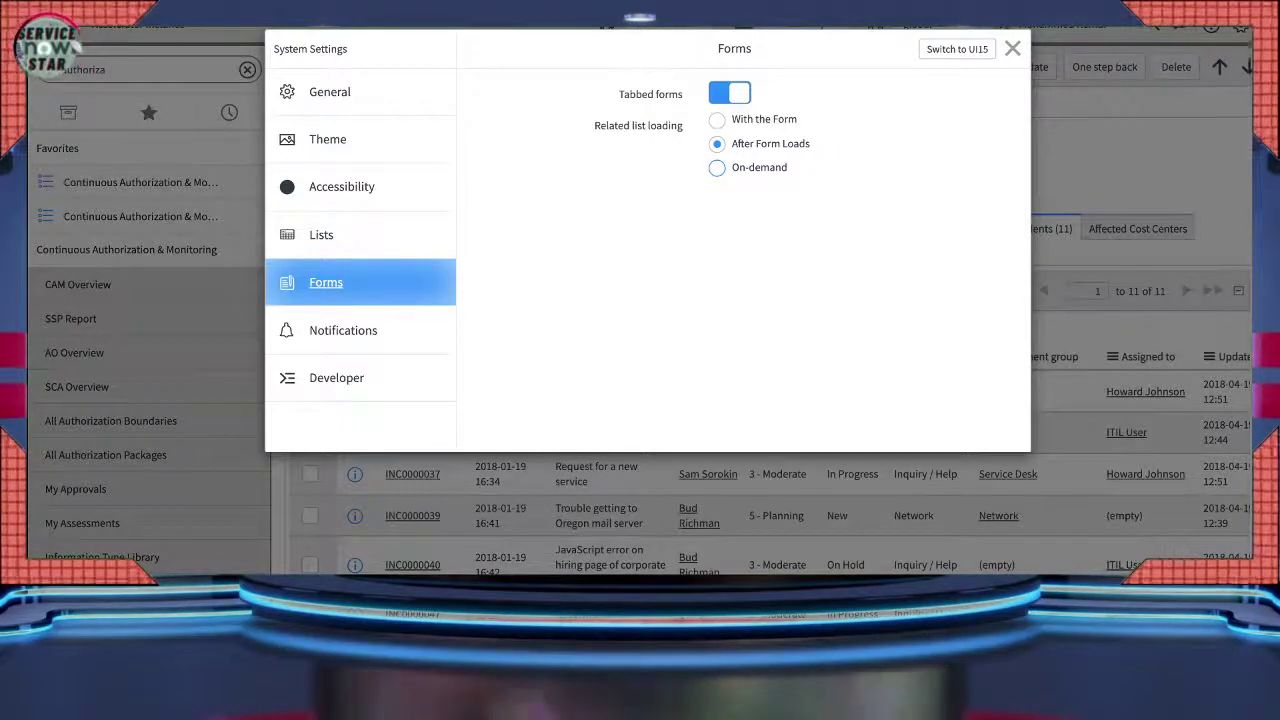
{"action": "left_click", "coordinate": [717, 167]}
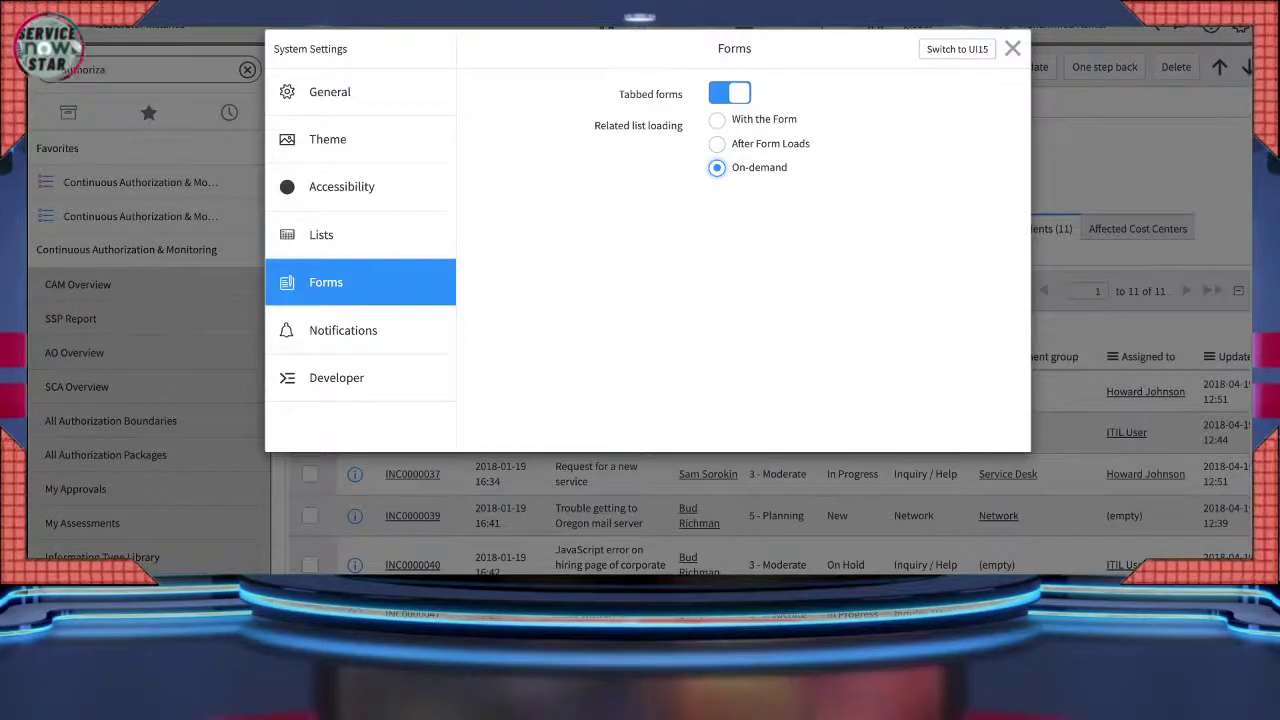
{"action": "left_click", "coordinate": [1013, 48]}
Review the authorization package form from its start and display its Controls related list.
{"action": "scroll", "coordinate": [768, 320], "scroll_direction": "up", "scroll_amount": 7}
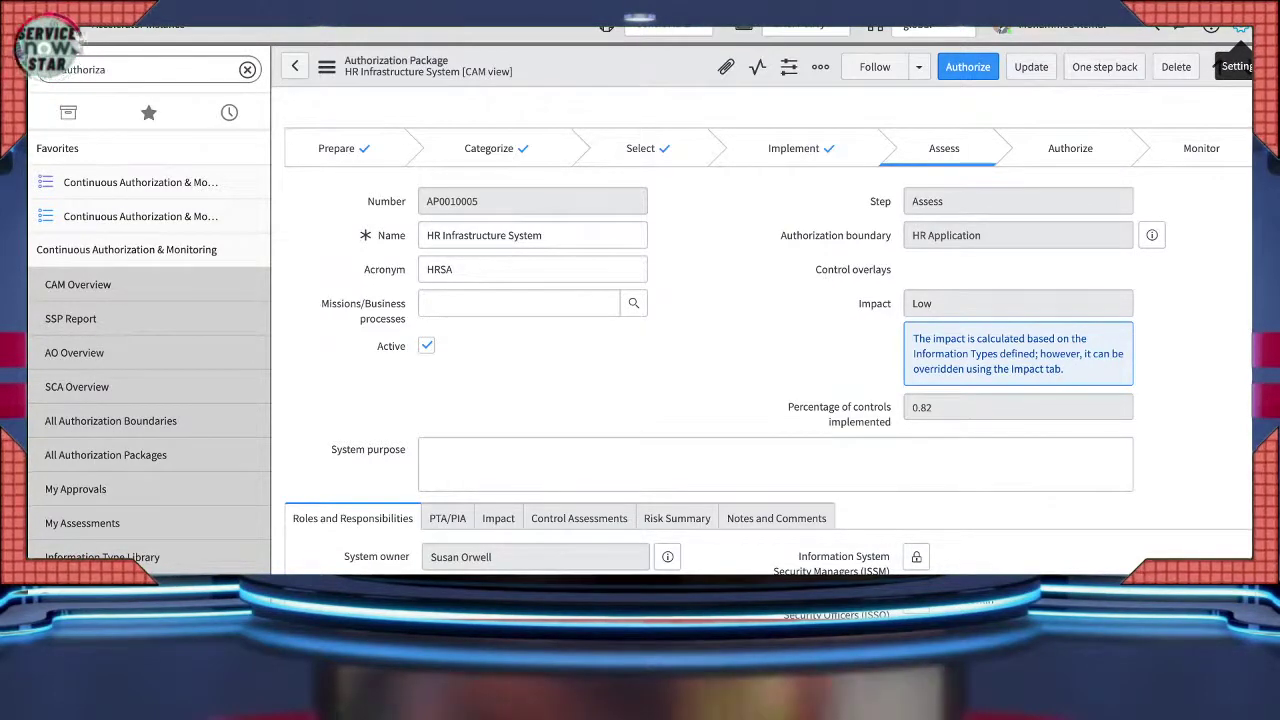
{"action": "scroll", "coordinate": [768, 330], "scroll_direction": "down", "scroll_amount": 5}
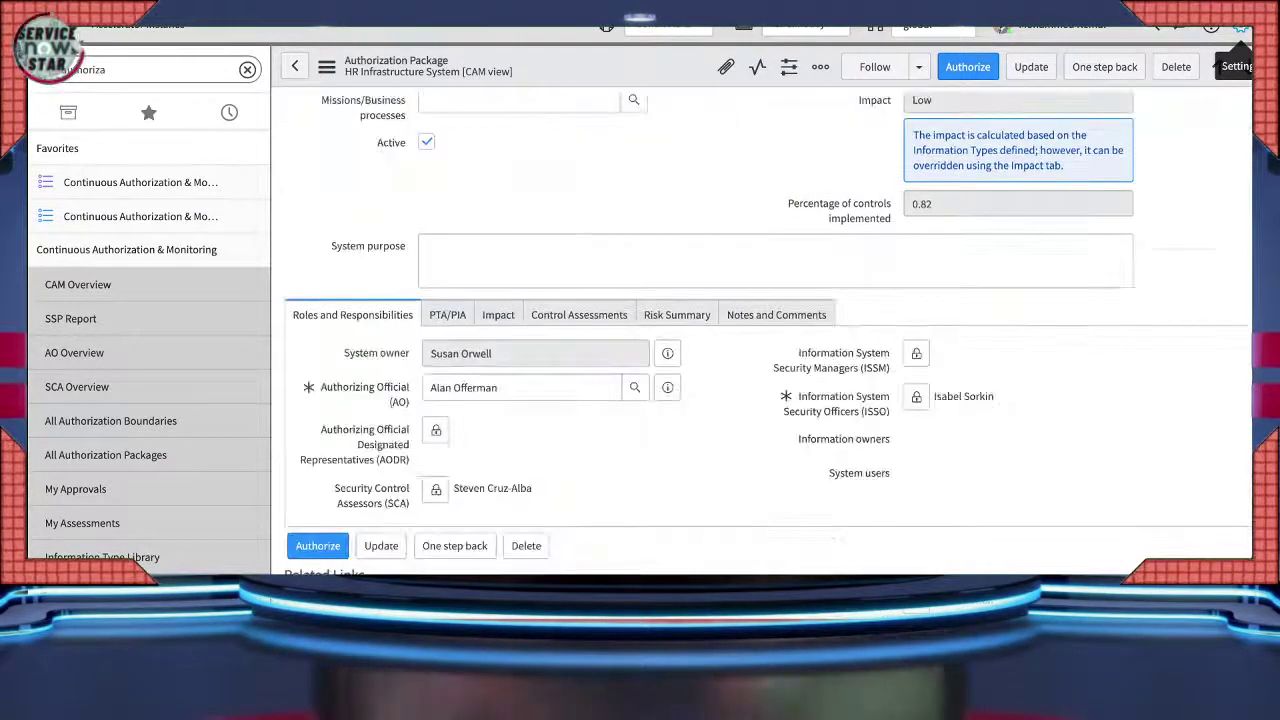
{"action": "scroll", "coordinate": [768, 330], "scroll_direction": "down", "scroll_amount": 2}
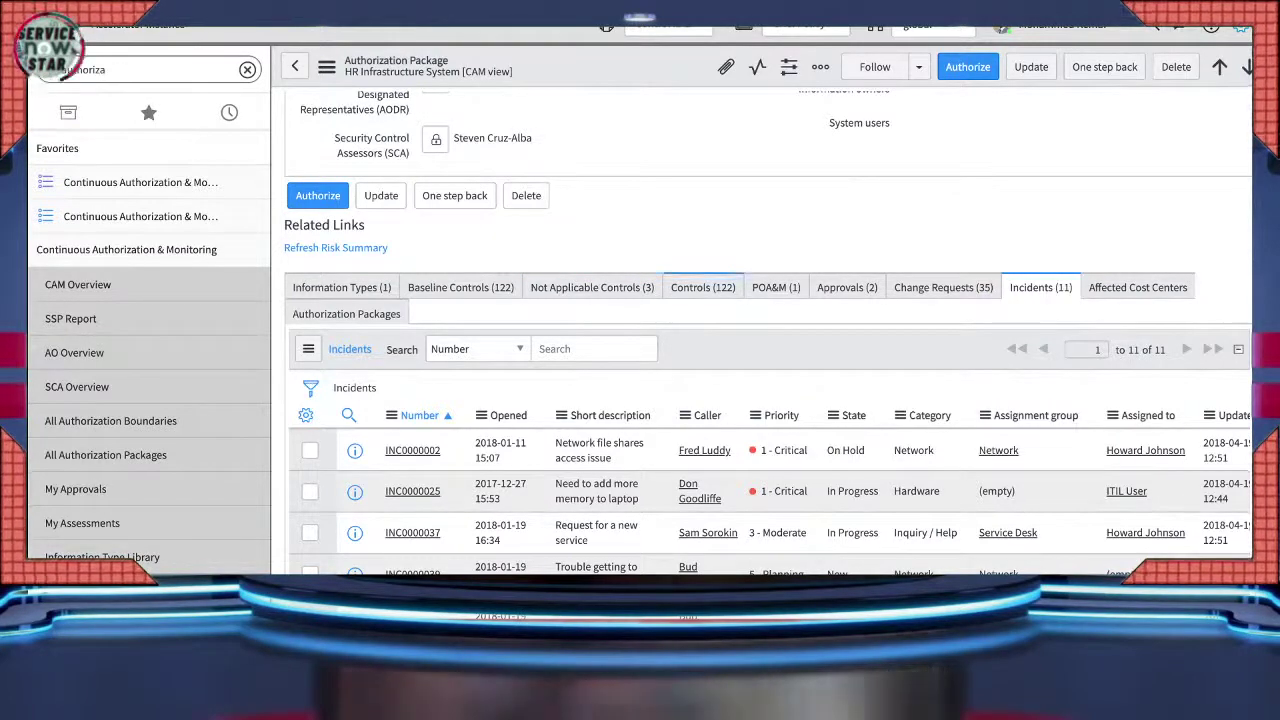
{"action": "left_click", "coordinate": [703, 287]}
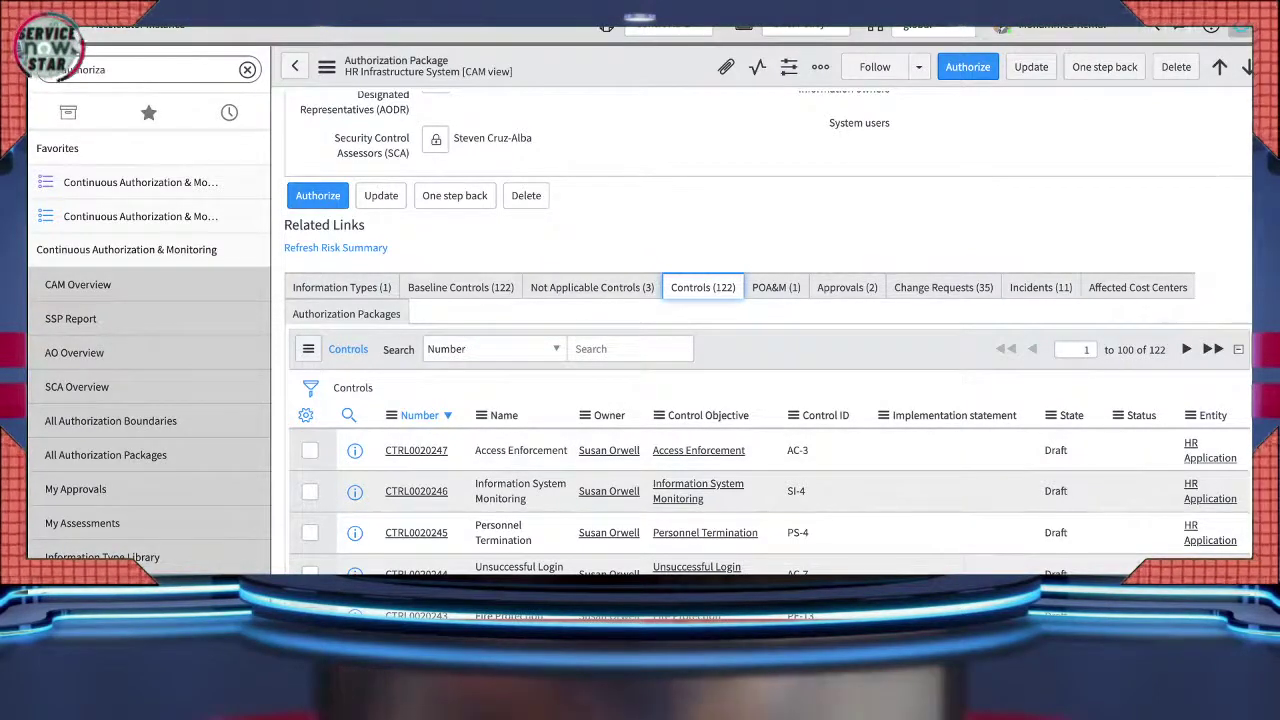
Return related list loading to After Form Loads in the form system settings and close them.
{"action": "left_click", "coordinate": [1241, 29]}
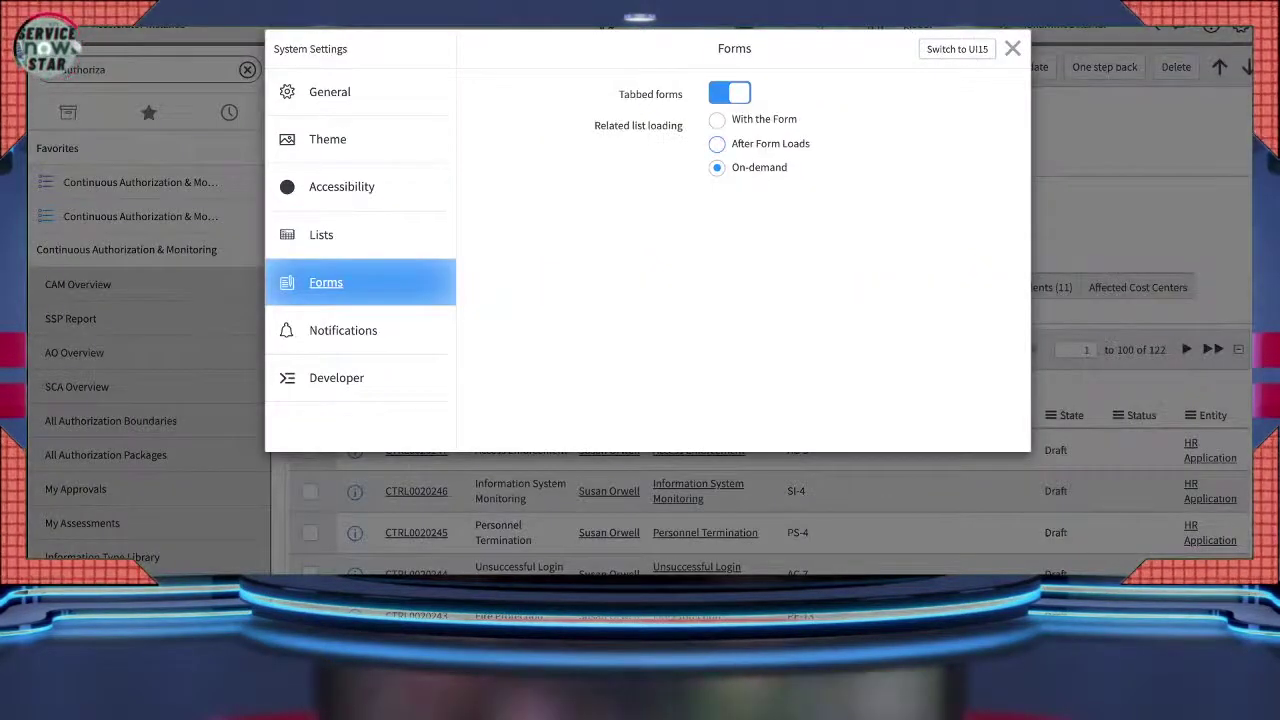
{"action": "left_click", "coordinate": [717, 143]}
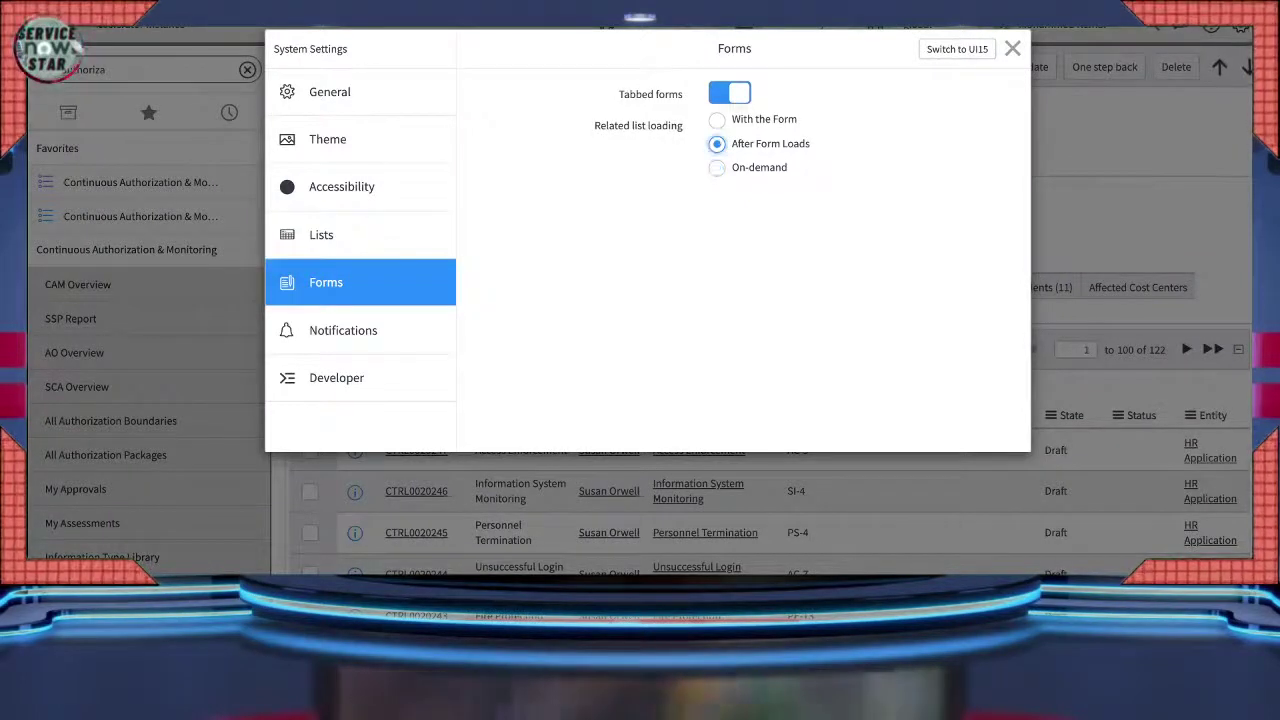
{"action": "left_click", "coordinate": [1013, 48]}
Look over the package form, then turn Tabbed forms off and back on in the form system settings.
{"action": "scroll", "coordinate": [760, 330], "scroll_direction": "up", "scroll_amount": 5}
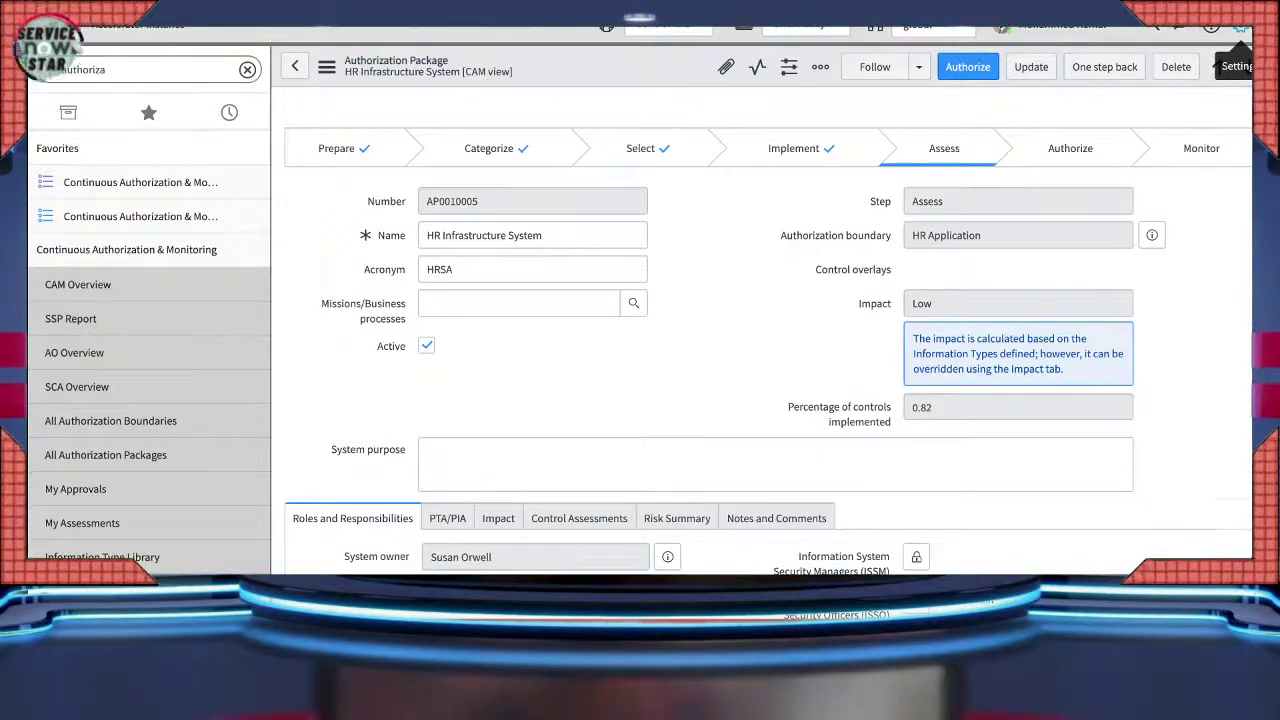
{"action": "scroll", "coordinate": [760, 330], "scroll_direction": "down", "scroll_amount": 5}
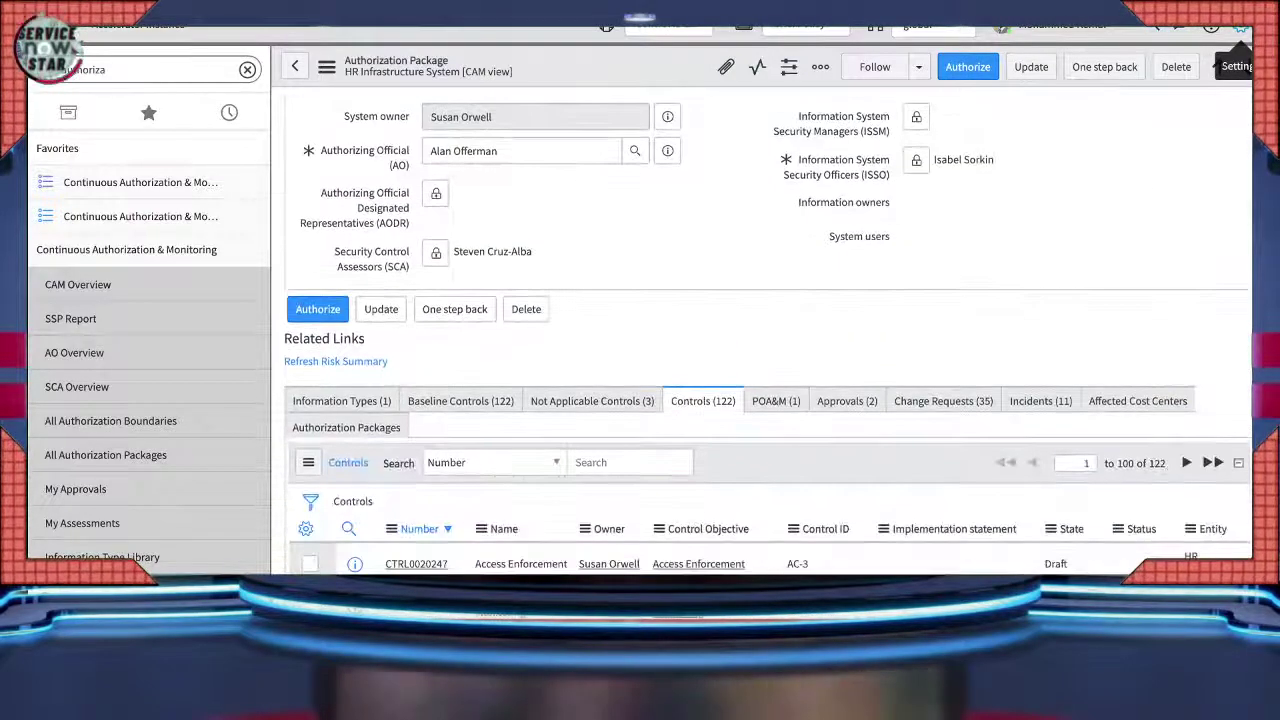
{"action": "scroll", "coordinate": [760, 330], "scroll_direction": "up", "scroll_amount": 2}
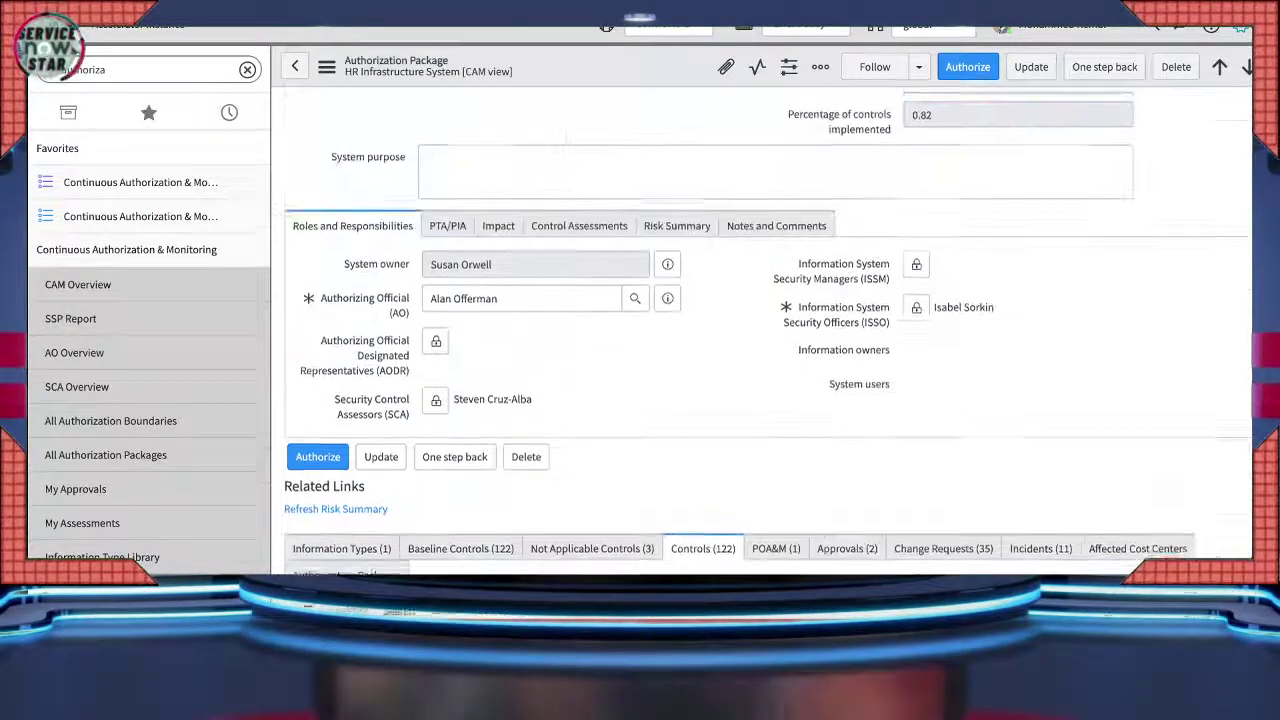
{"action": "scroll", "coordinate": [760, 330], "scroll_direction": "down", "scroll_amount": 2}
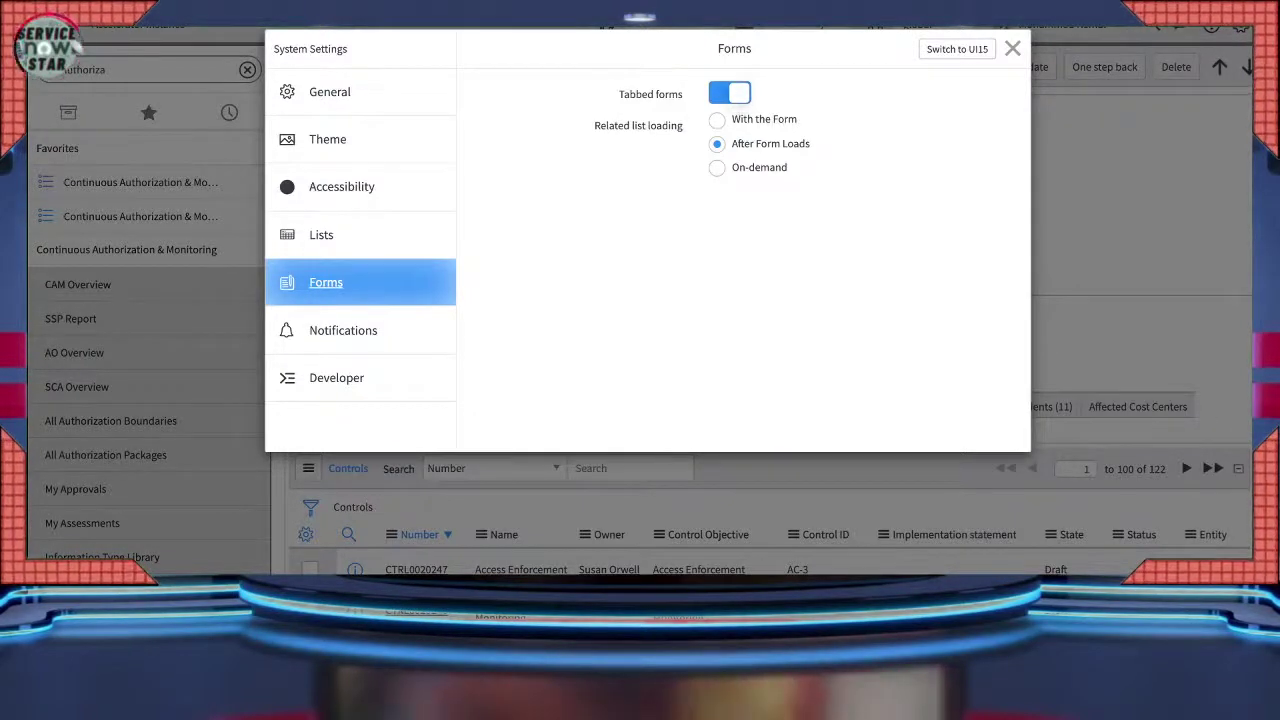
{"action": "left_click", "coordinate": [730, 93]}
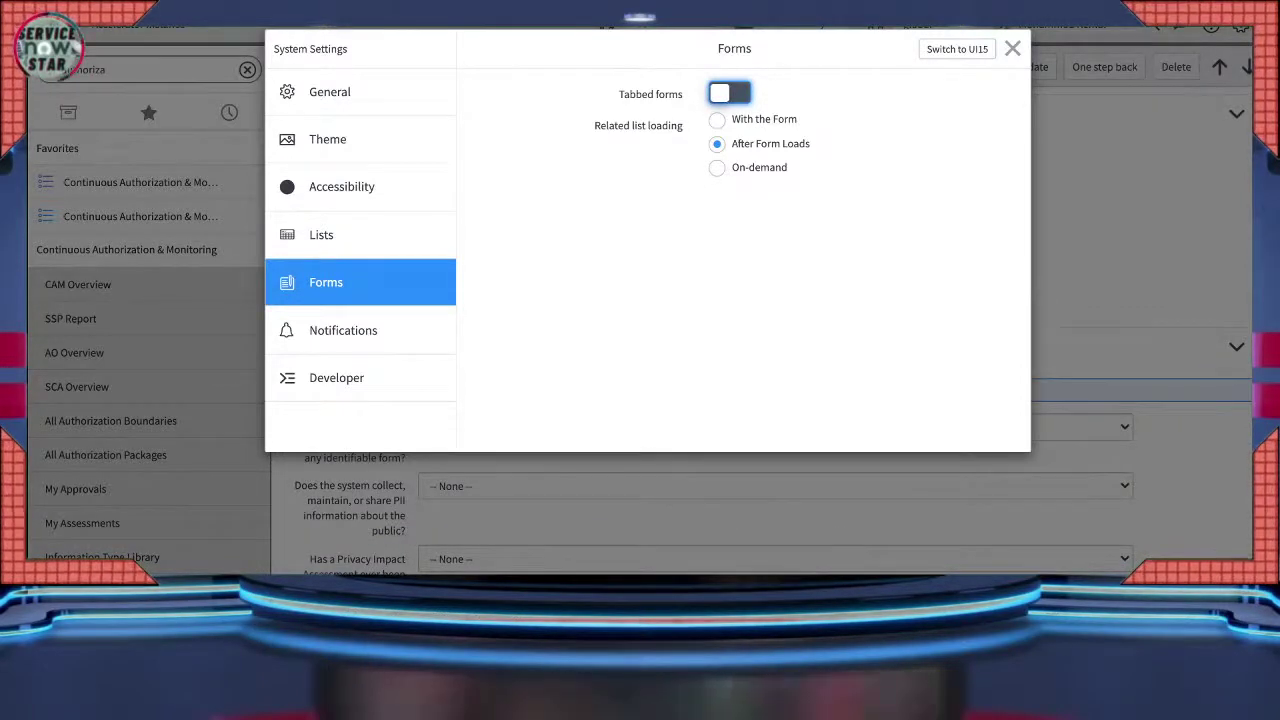
{"action": "key", "text": "space"}
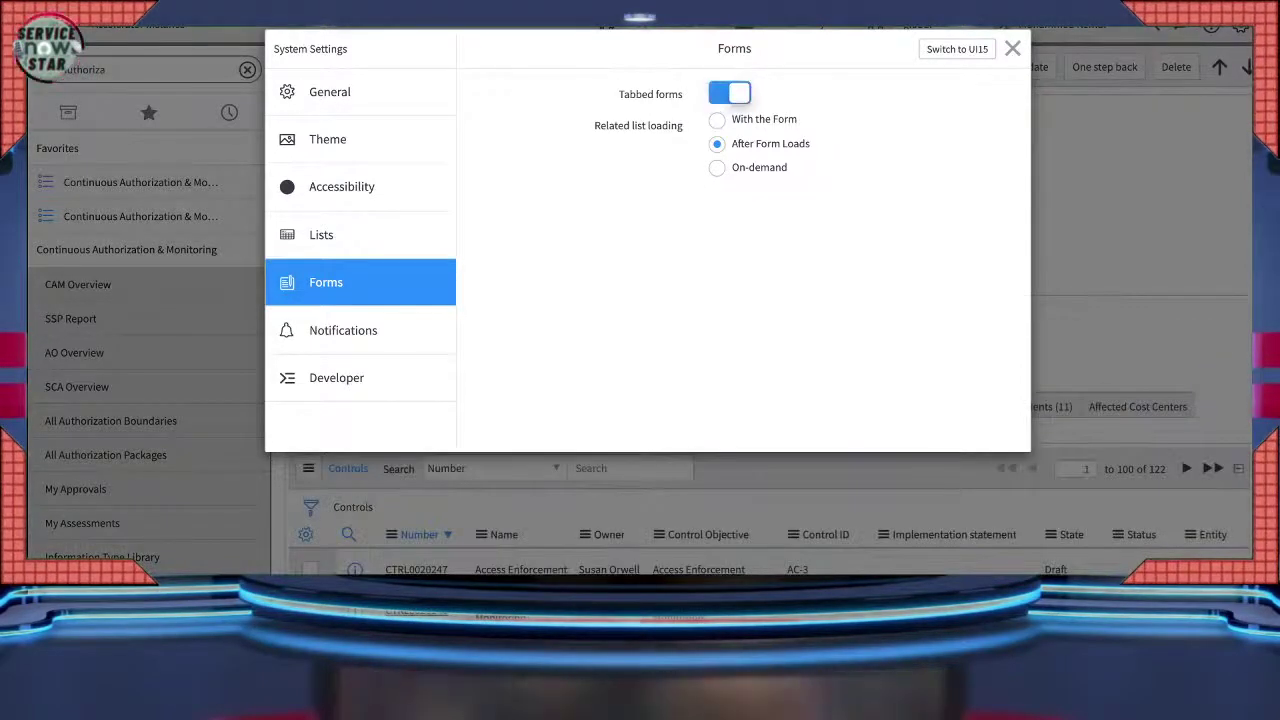
Turn Tabbed forms off in the form system settings and close the settings.
{"action": "key", "text": "space"}
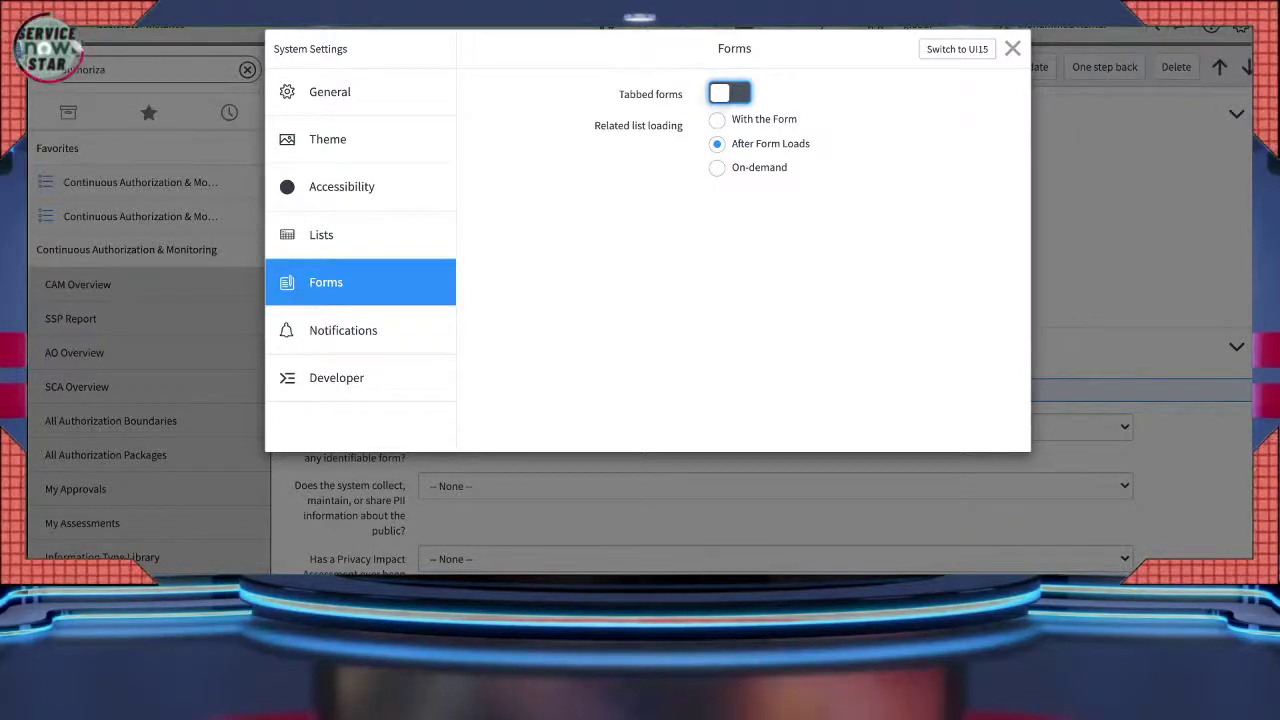
{"action": "key", "text": "Escape"}
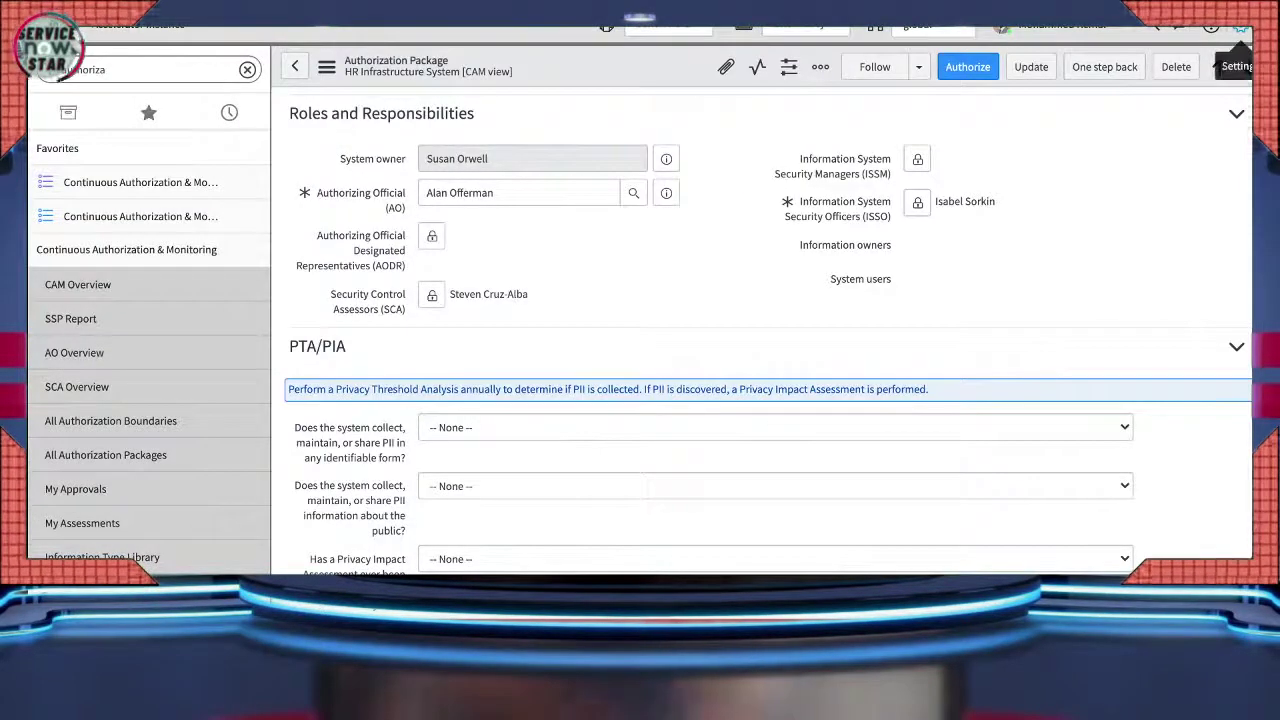
Review the untabbed authorization package form from its header fields through every form section to the related lists.
{"action": "scroll", "coordinate": [760, 330], "scroll_direction": "up", "scroll_amount": 5}
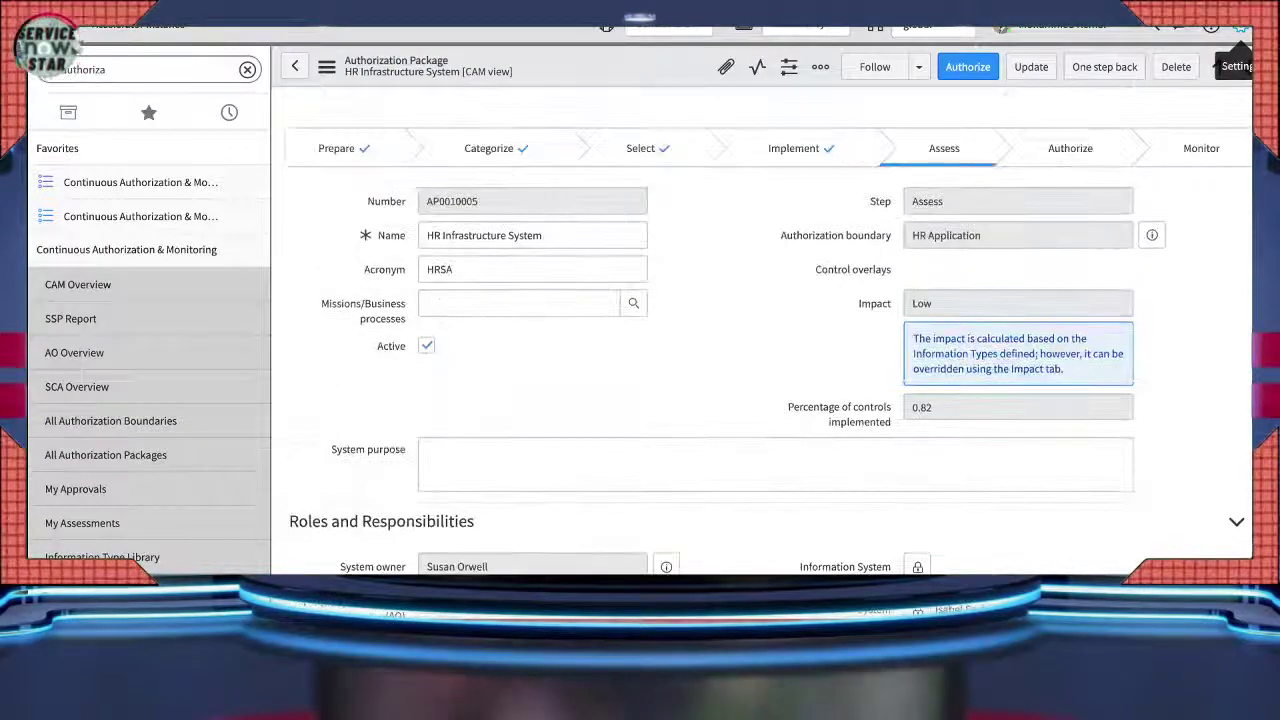
{"action": "scroll", "coordinate": [760, 330], "scroll_direction": "down", "scroll_amount": 2}
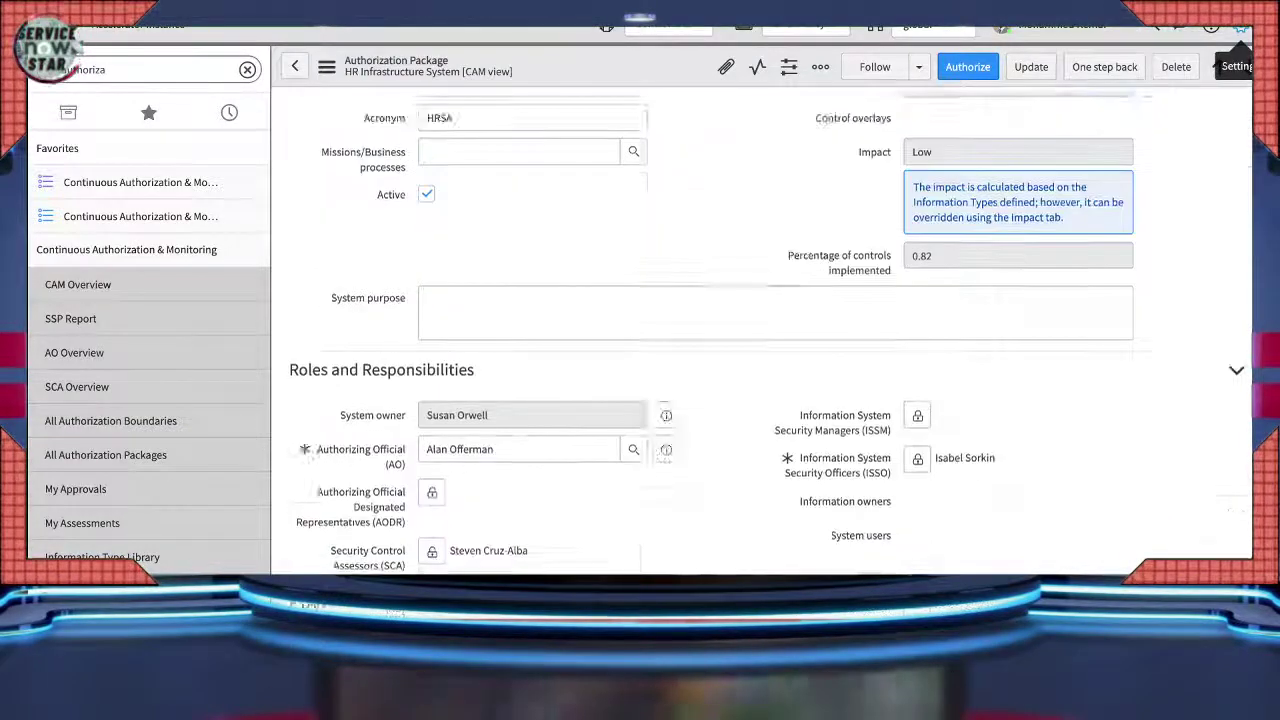
{"action": "scroll", "coordinate": [760, 330], "scroll_direction": "down", "scroll_amount": 4}
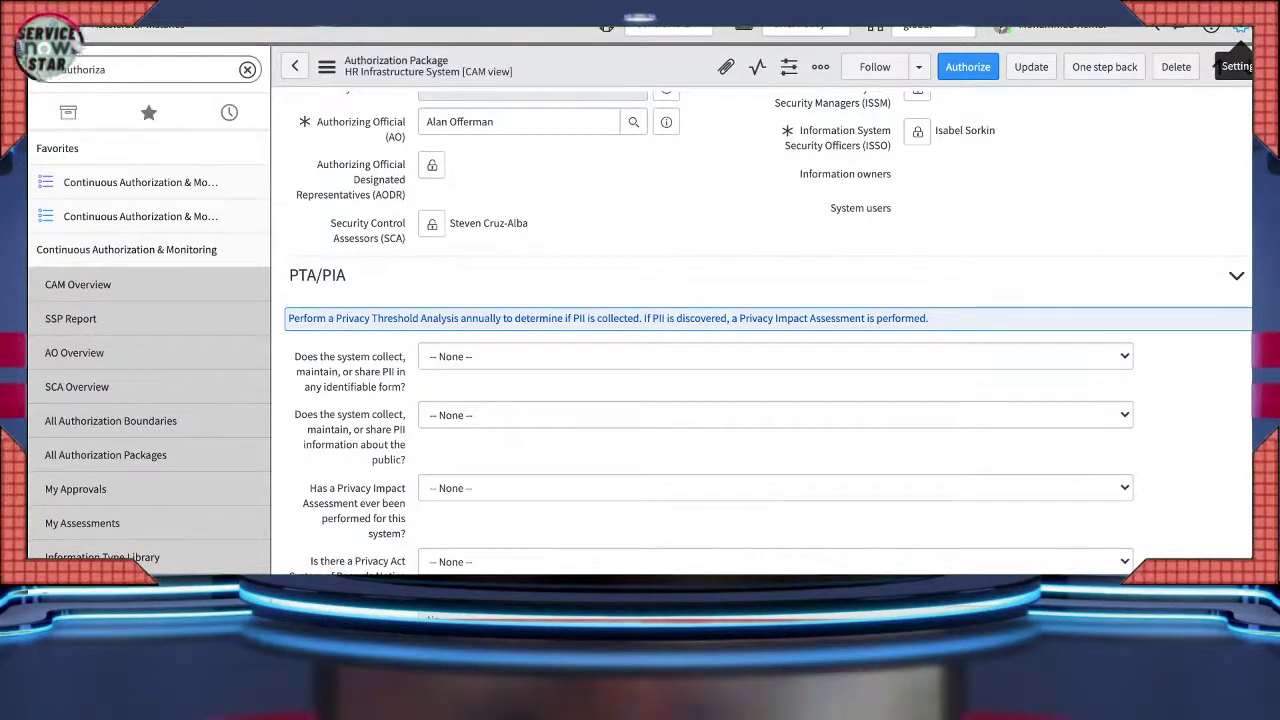
{"action": "scroll", "coordinate": [760, 330], "scroll_direction": "up", "scroll_amount": 2}
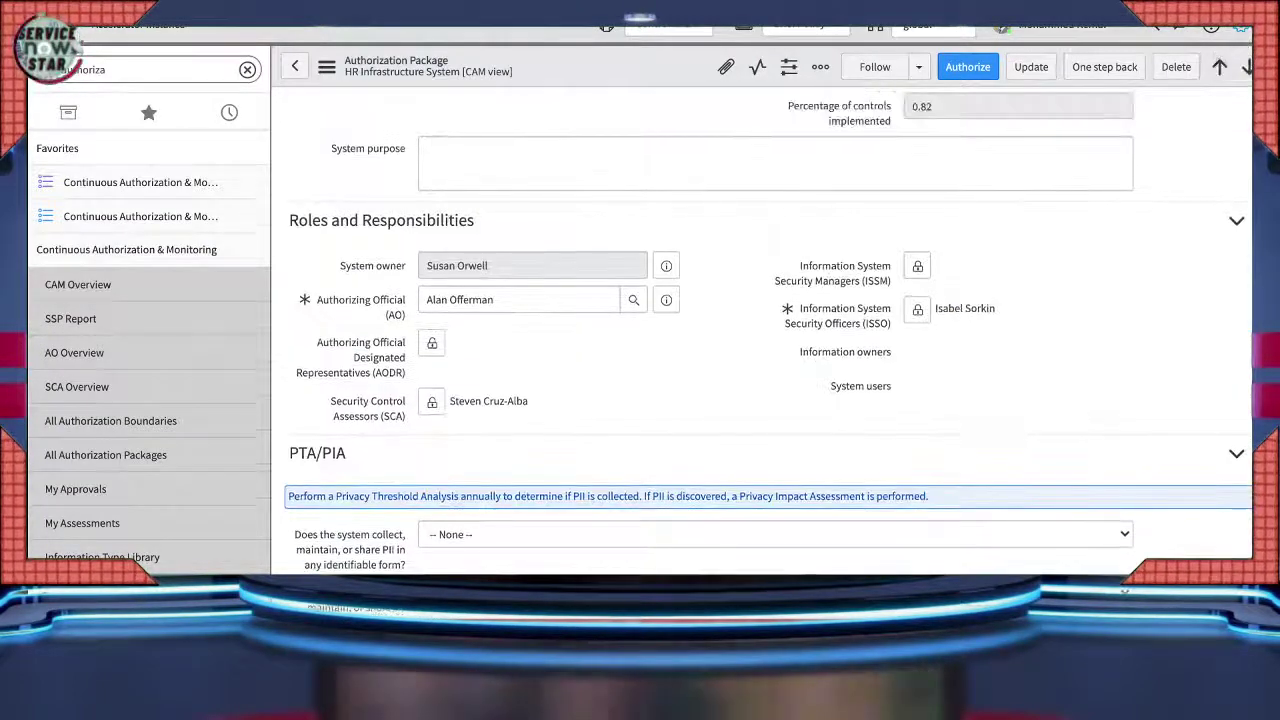
{"action": "scroll", "coordinate": [760, 330], "scroll_direction": "down", "scroll_amount": 3}
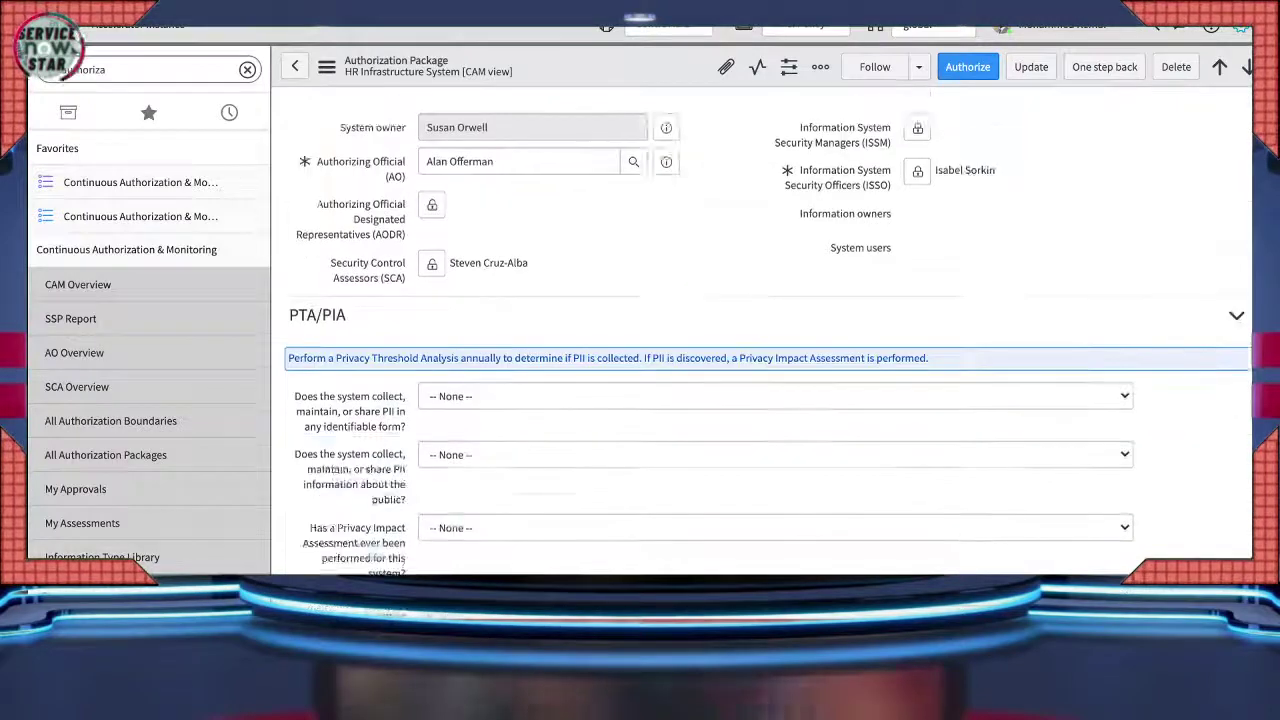
{"action": "scroll", "coordinate": [760, 330], "scroll_direction": "down", "scroll_amount": 3}
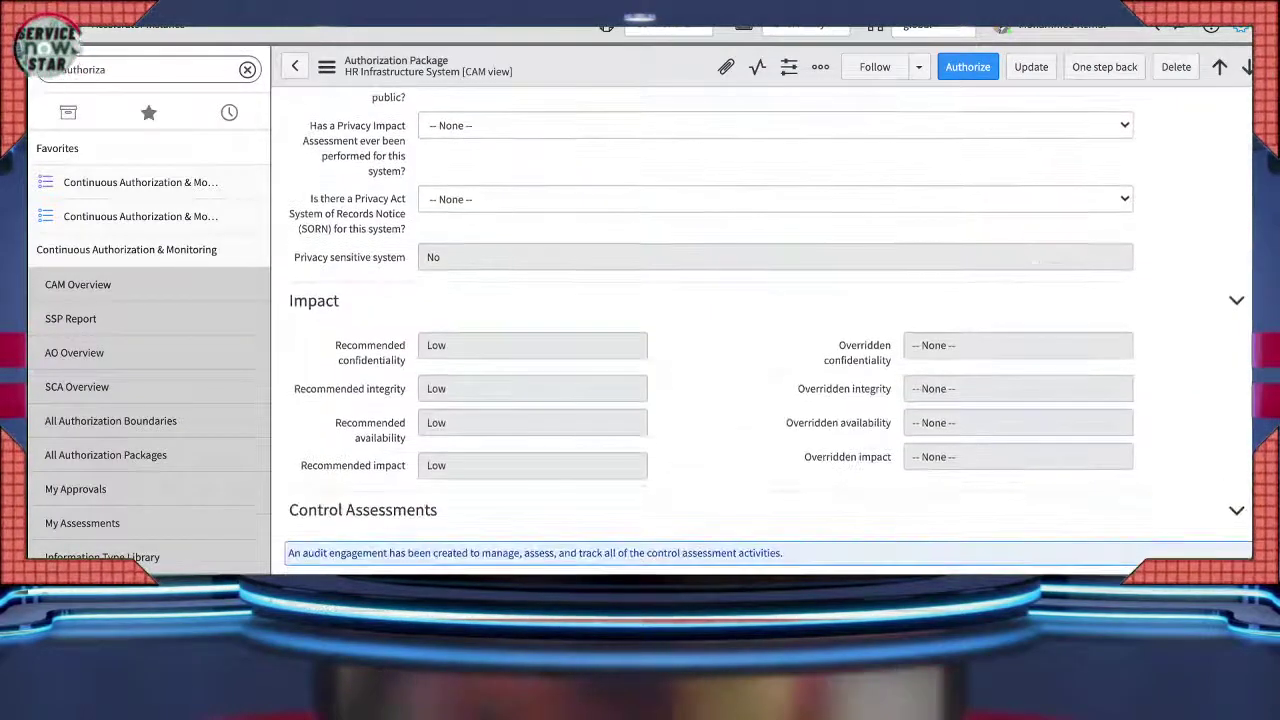
{"action": "scroll", "coordinate": [760, 330], "scroll_direction": "down", "scroll_amount": 1}
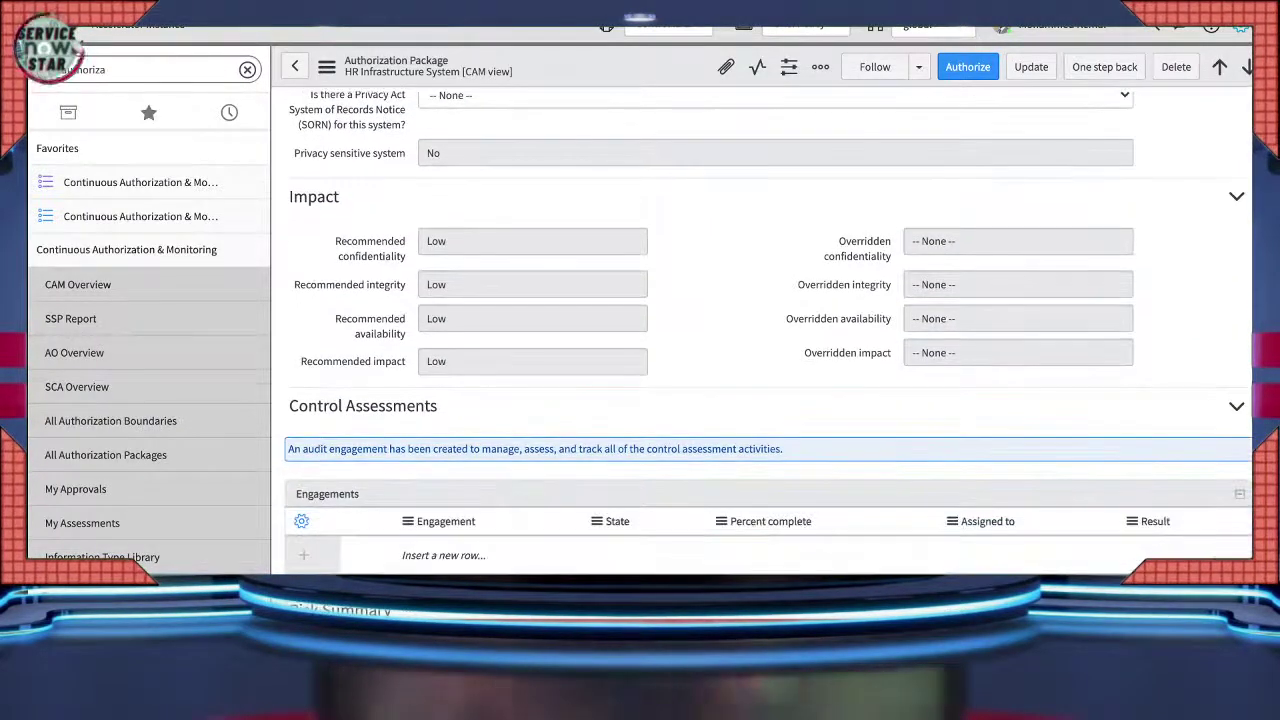
{"action": "scroll", "coordinate": [760, 330], "scroll_direction": "down", "scroll_amount": 5}
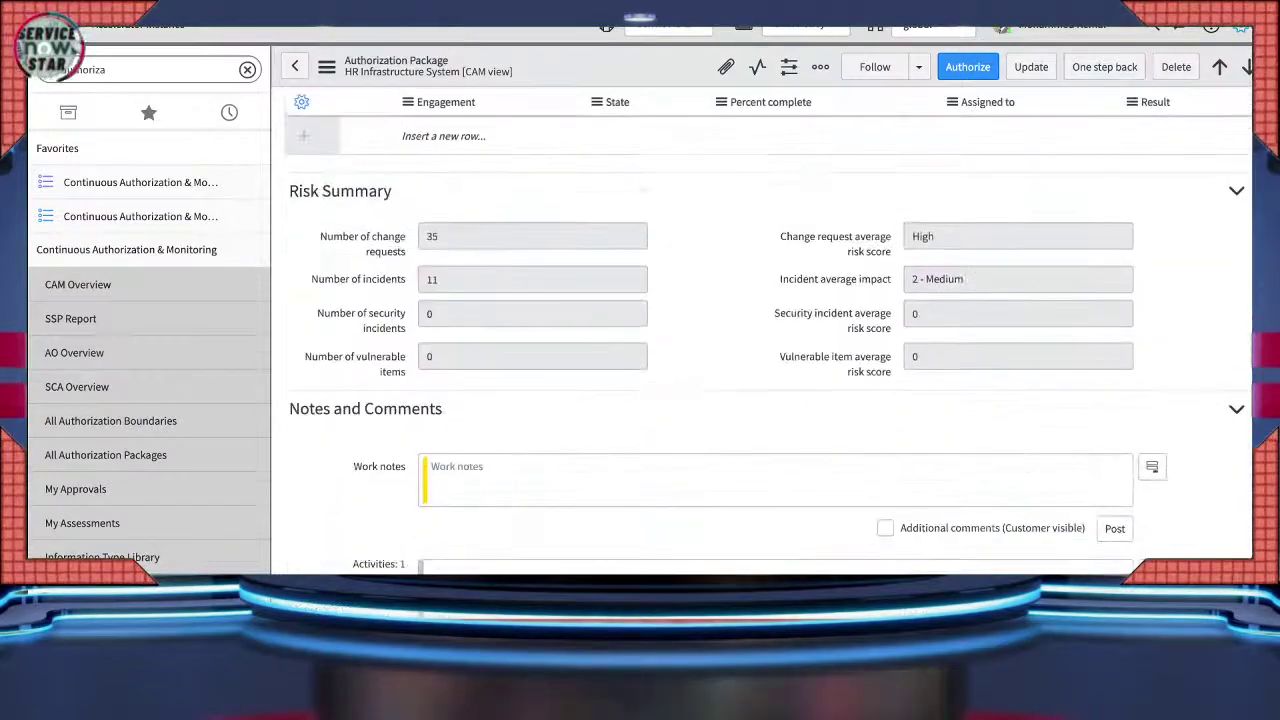
{"action": "scroll", "coordinate": [760, 330], "scroll_direction": "down", "scroll_amount": 5}
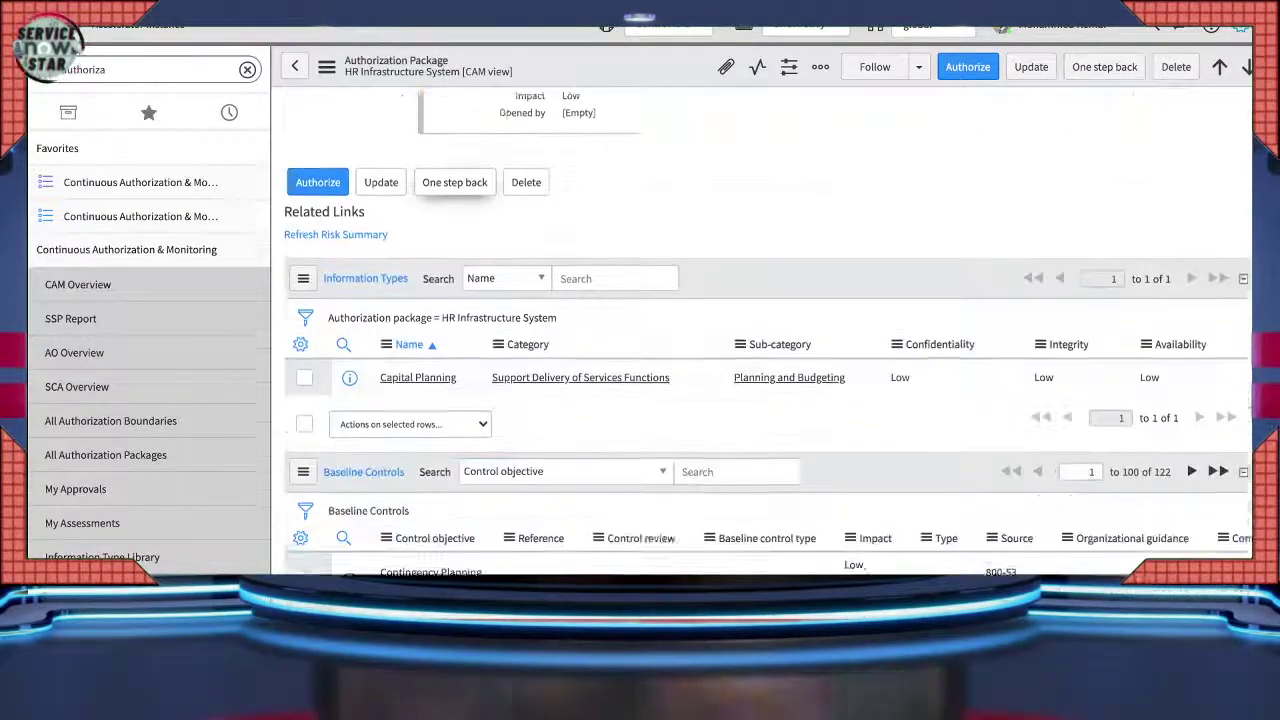
Look through the stacked related lists, from Baseline Controls through Not Applicable Controls to Controls.
{"action": "scroll", "coordinate": [760, 330], "scroll_direction": "down", "scroll_amount": 2}
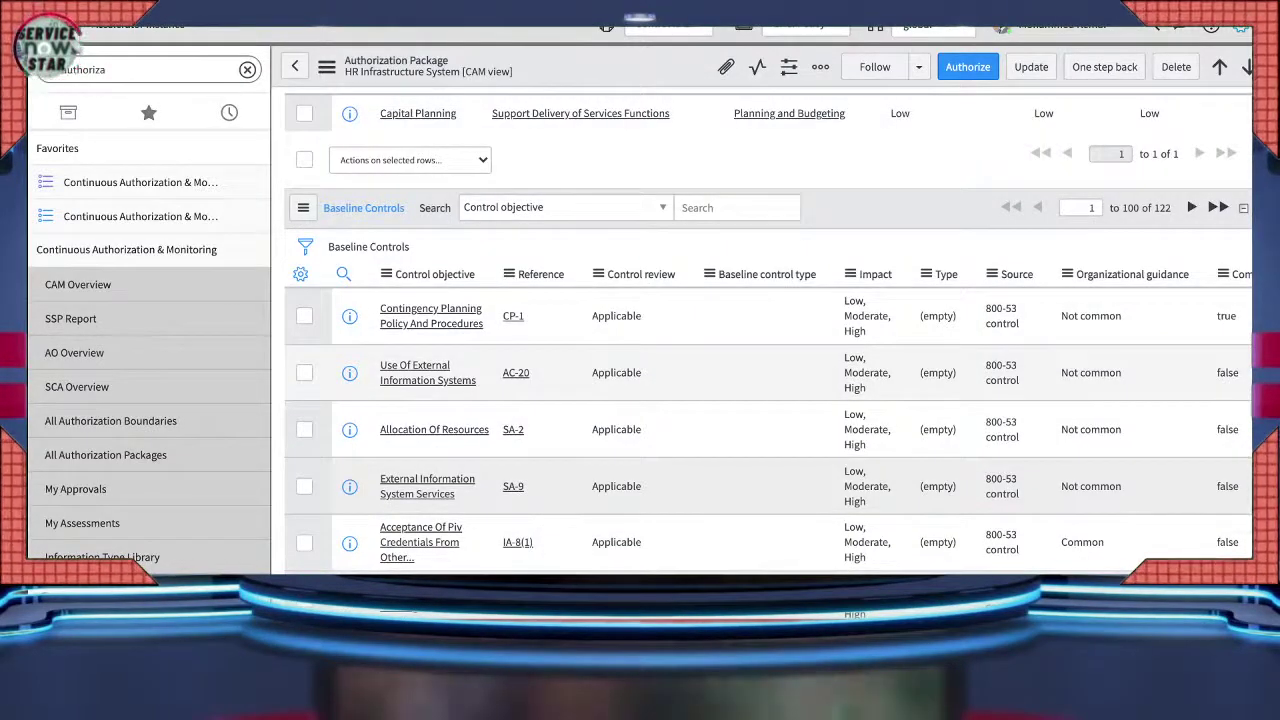
{"action": "scroll", "coordinate": [760, 330], "scroll_direction": "down", "scroll_amount": 5}
{"action": "scroll", "coordinate": [760, 330], "scroll_direction": "down", "scroll_amount": 12}
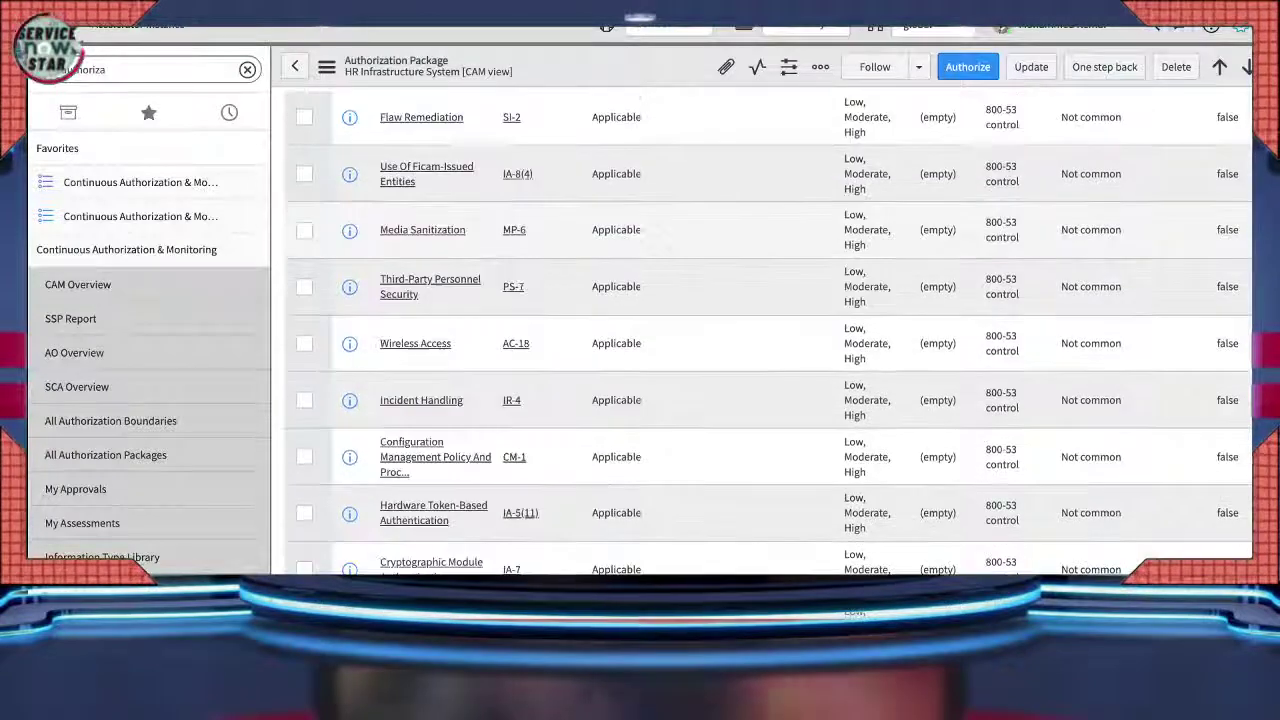
{"action": "scroll", "coordinate": [760, 330], "scroll_direction": "down", "scroll_amount": 12}
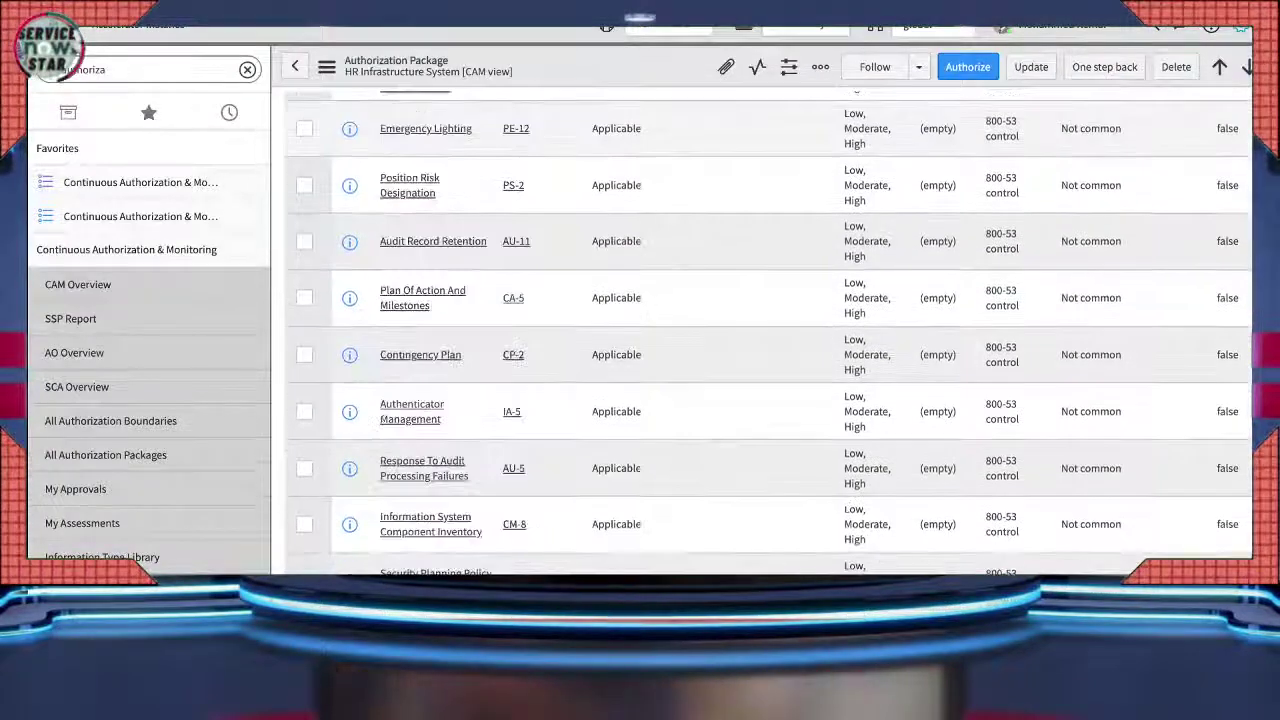
{"action": "scroll", "coordinate": [760, 330], "scroll_direction": "down", "scroll_amount": 4}
{"action": "scroll", "coordinate": [760, 330], "scroll_direction": "up", "scroll_amount": 3}
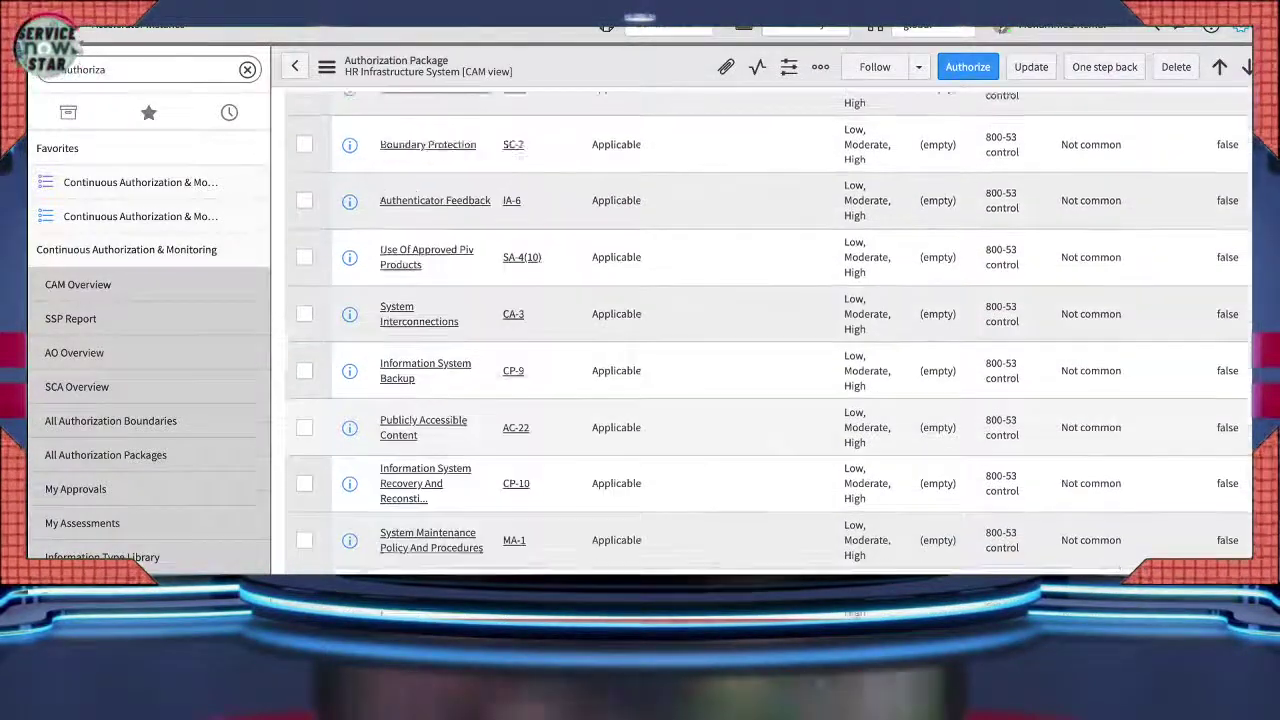
{"action": "scroll", "coordinate": [760, 330], "scroll_direction": "down", "scroll_amount": 6}
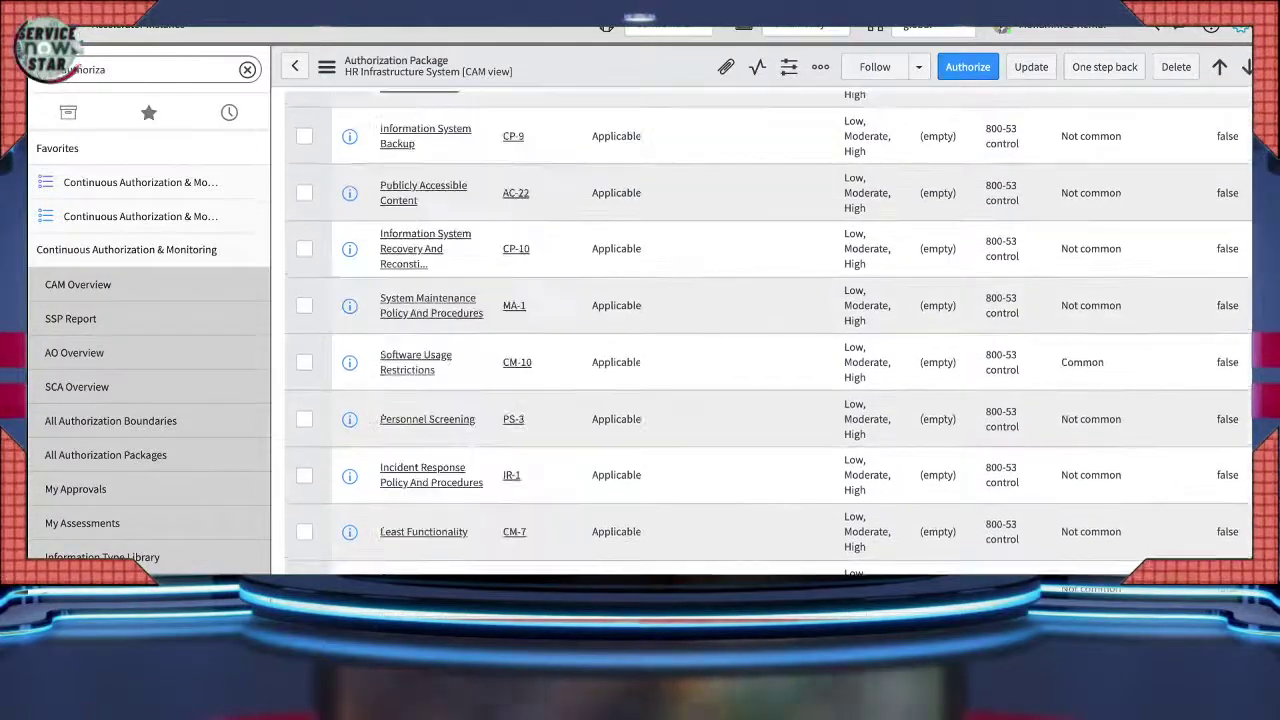
{"action": "scroll", "coordinate": [760, 330], "scroll_direction": "down", "scroll_amount": 15}
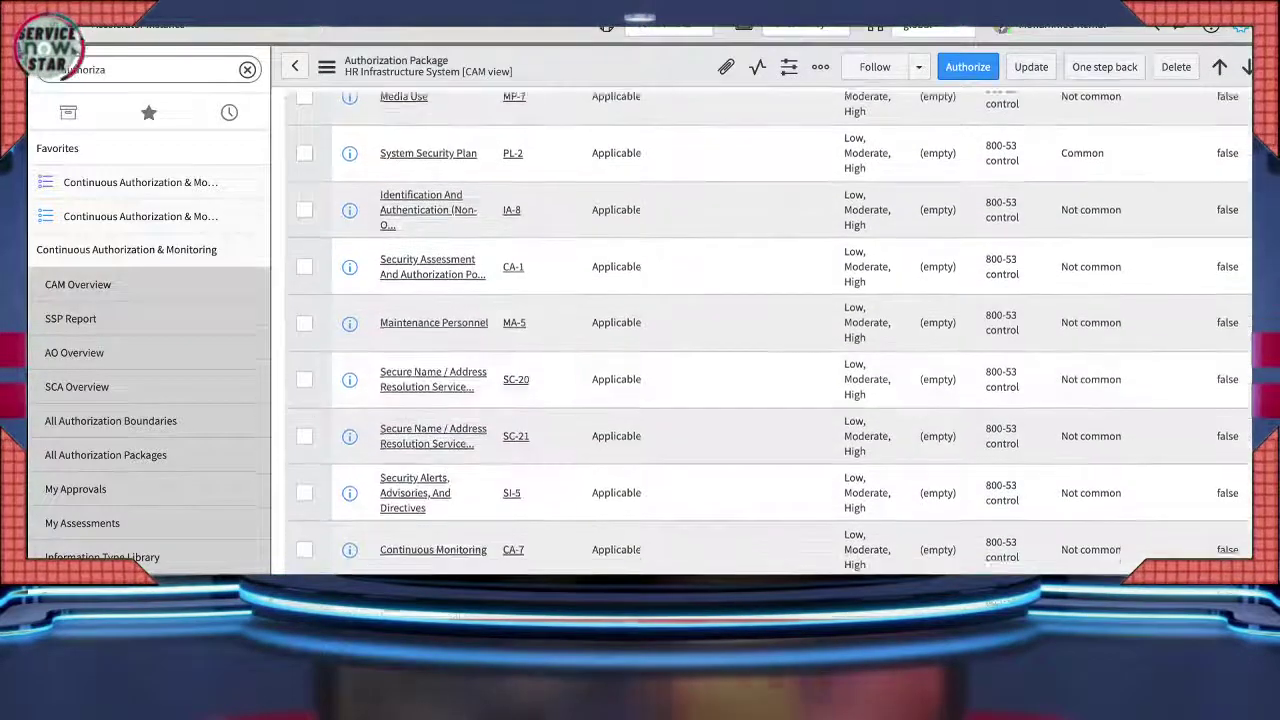
{"action": "scroll", "coordinate": [760, 330], "scroll_direction": "down", "scroll_amount": 10}
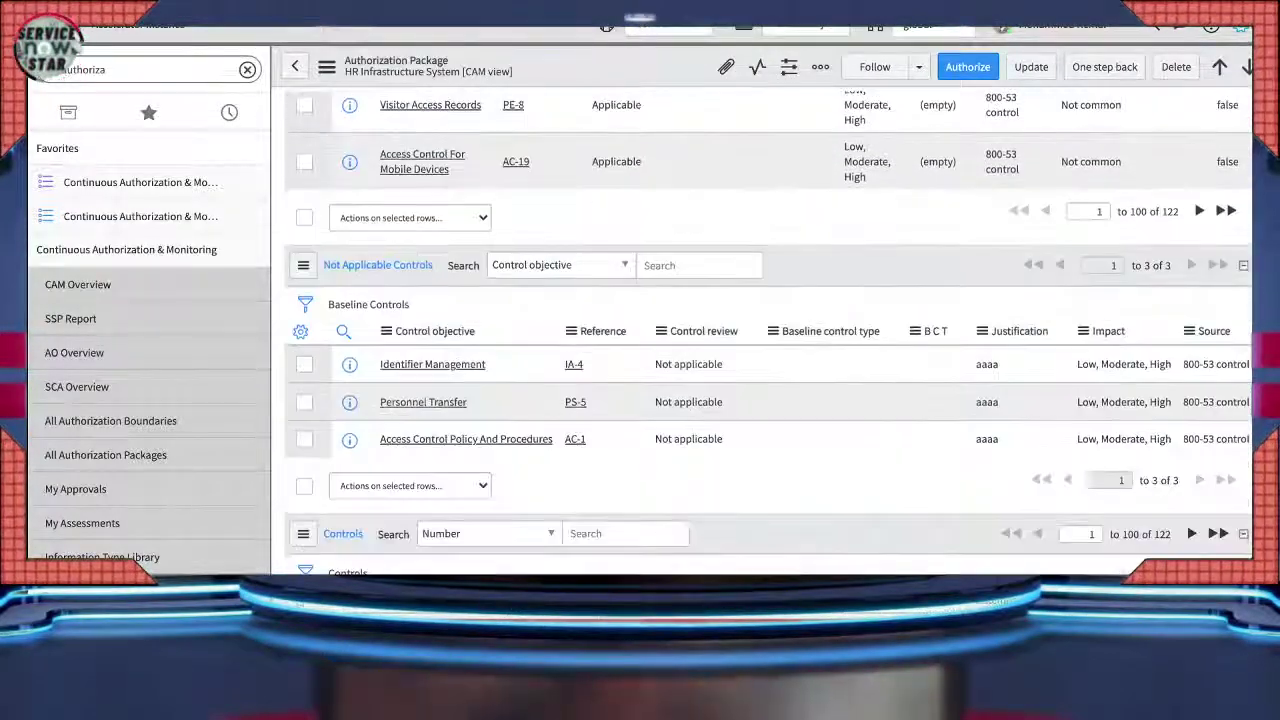
{"action": "scroll", "coordinate": [760, 330], "scroll_direction": "up", "scroll_amount": 10}
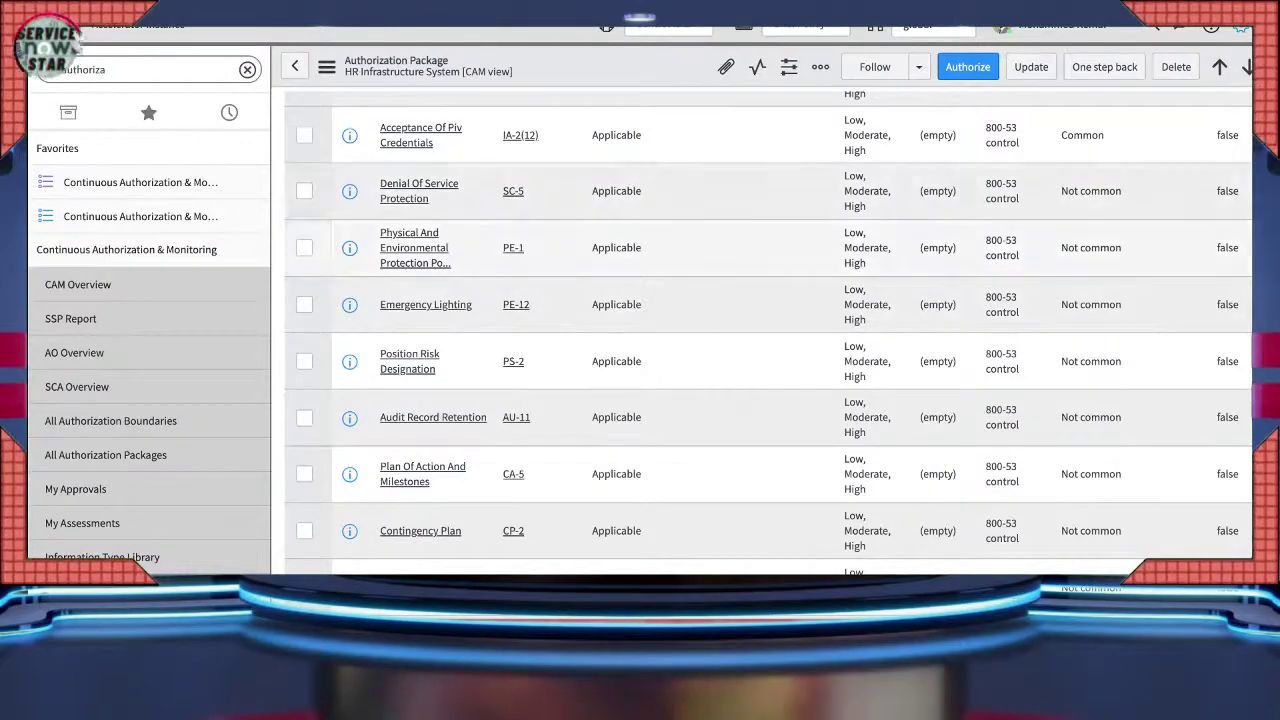
Turn Tabbed forms on in the form system settings and close the settings.
{"action": "left_click", "coordinate": [1241, 29]}
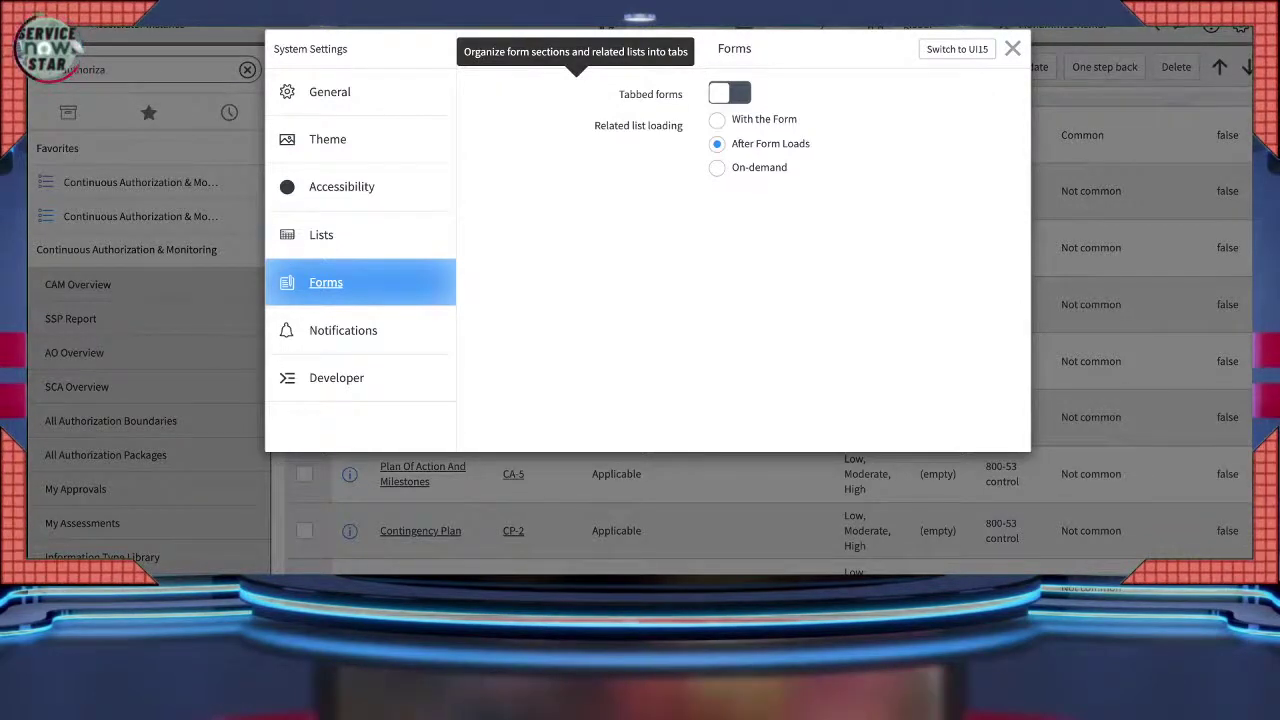
{"action": "left_click", "coordinate": [729, 93]}
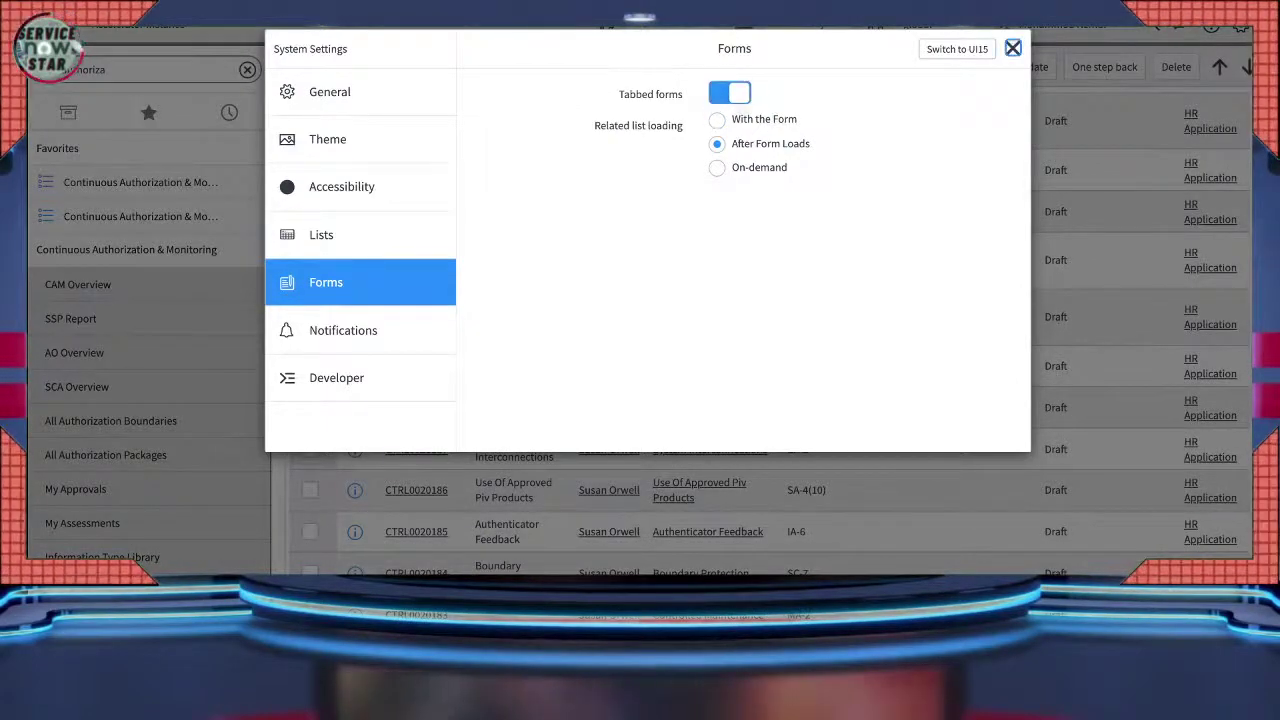
{"action": "key", "text": "Escape"}
Review the tabbed form sections and related lists, trying Not Applicable Controls and returning to the Controls list.
{"action": "scroll", "coordinate": [770, 330], "scroll_direction": "up", "scroll_amount": 10}
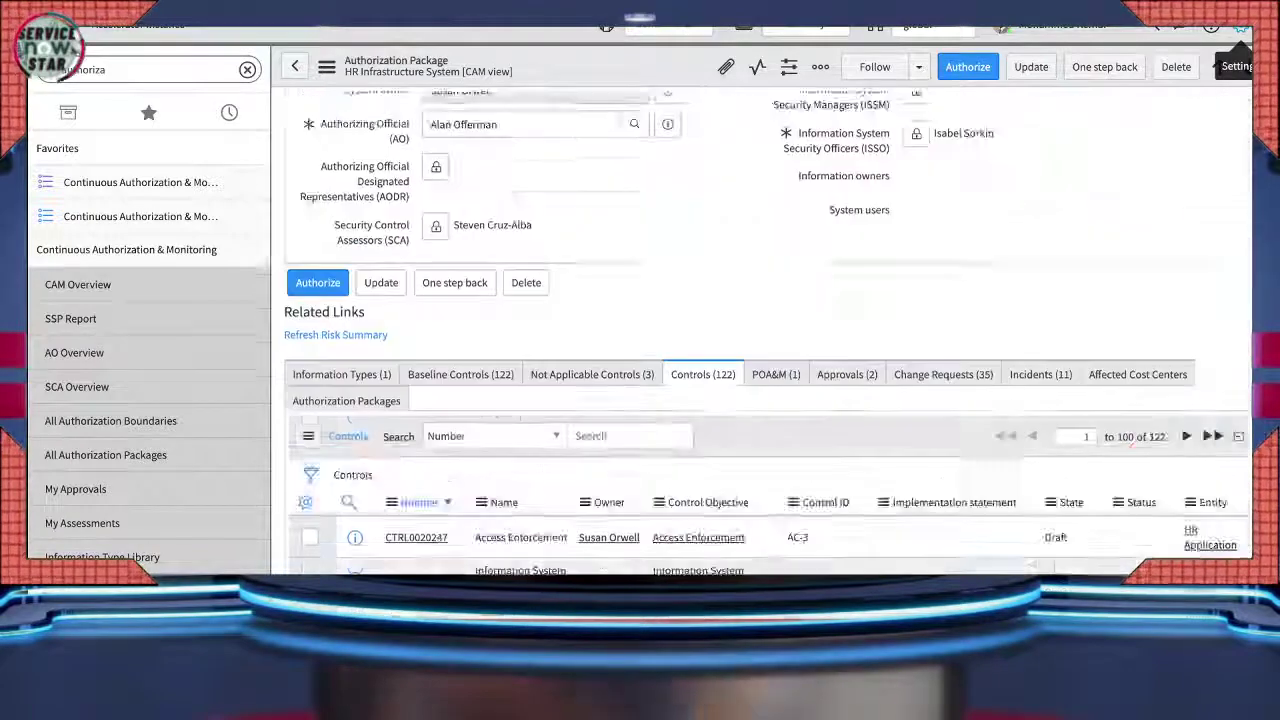
{"action": "scroll", "coordinate": [770, 330], "scroll_direction": "up", "scroll_amount": 2}
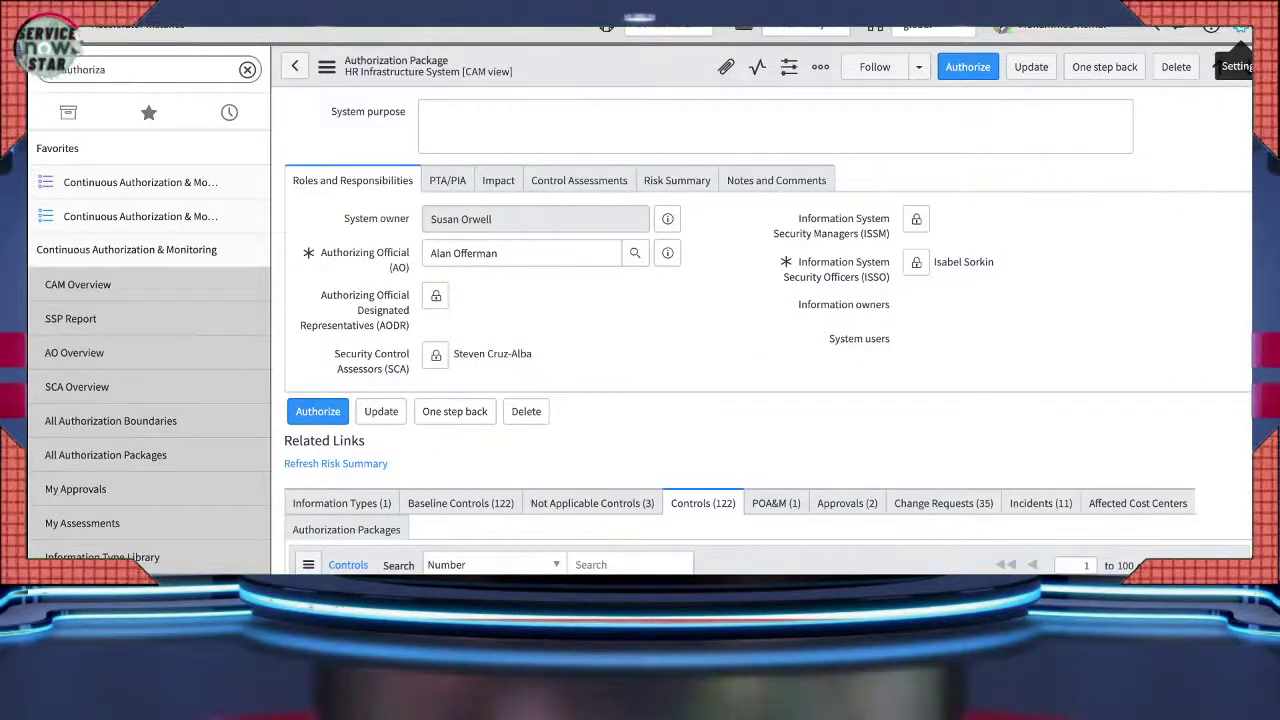
{"action": "scroll", "coordinate": [770, 330], "scroll_direction": "down", "scroll_amount": 3}
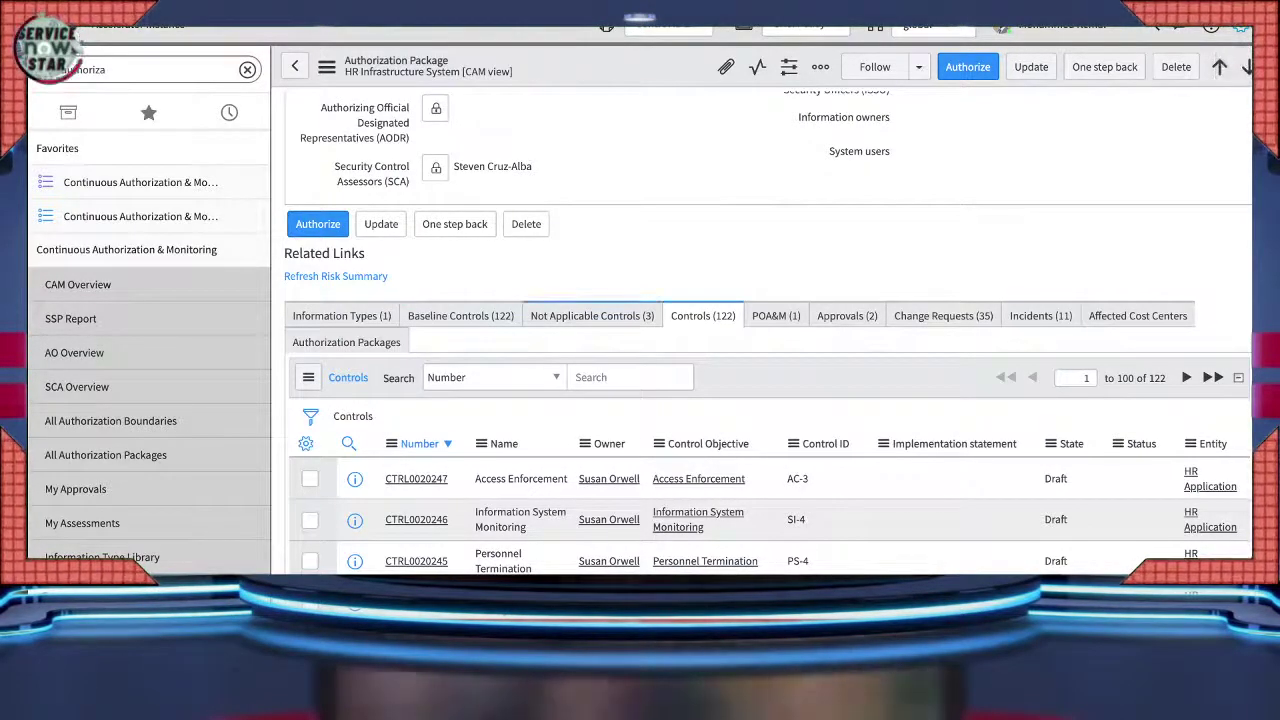
{"action": "left_click", "coordinate": [592, 315]}
{"action": "left_click", "coordinate": [703, 315]}
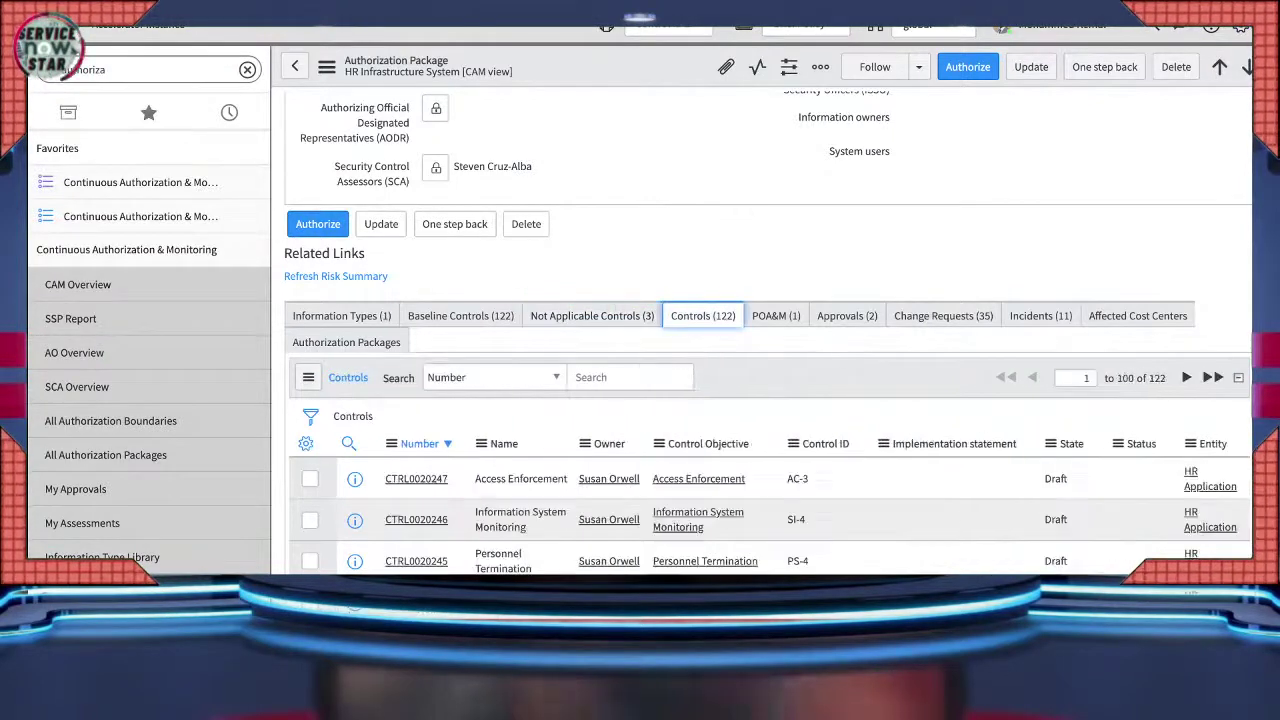